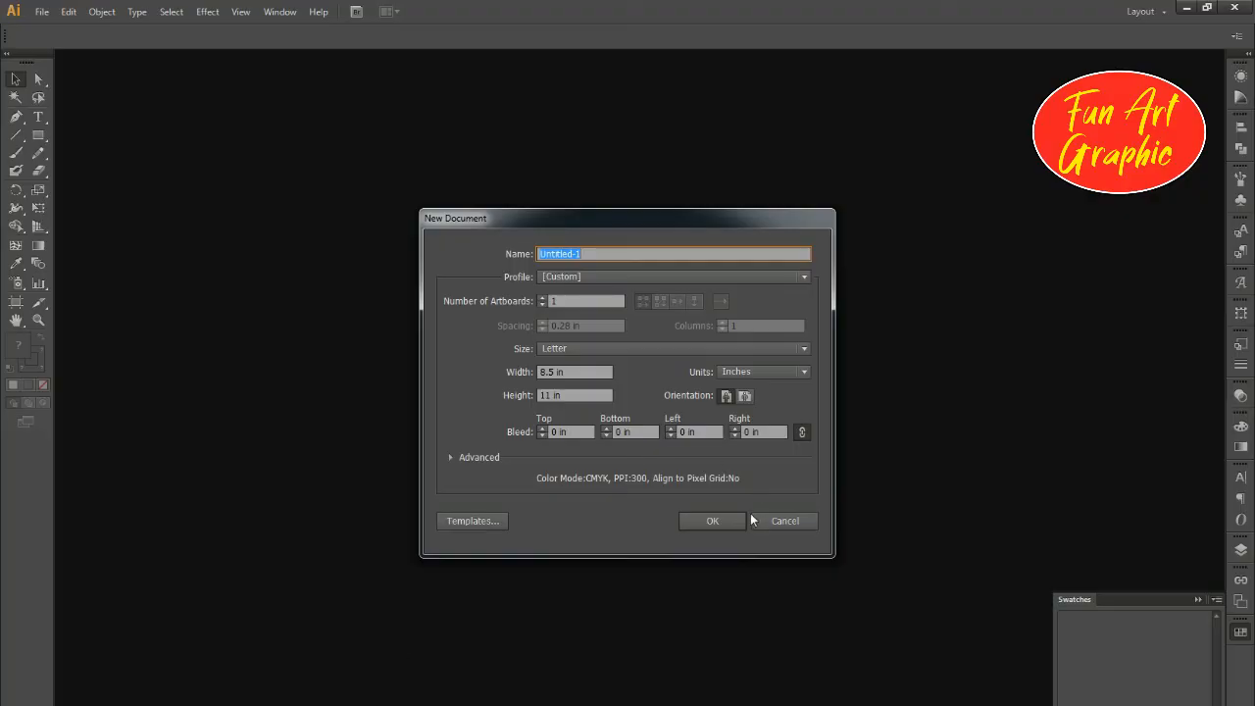
Step: Create a new one-artboard Letter document, 8.5 by 11 in, in portrait orientation
click(775, 523)
click(43, 13)
click(61, 29)
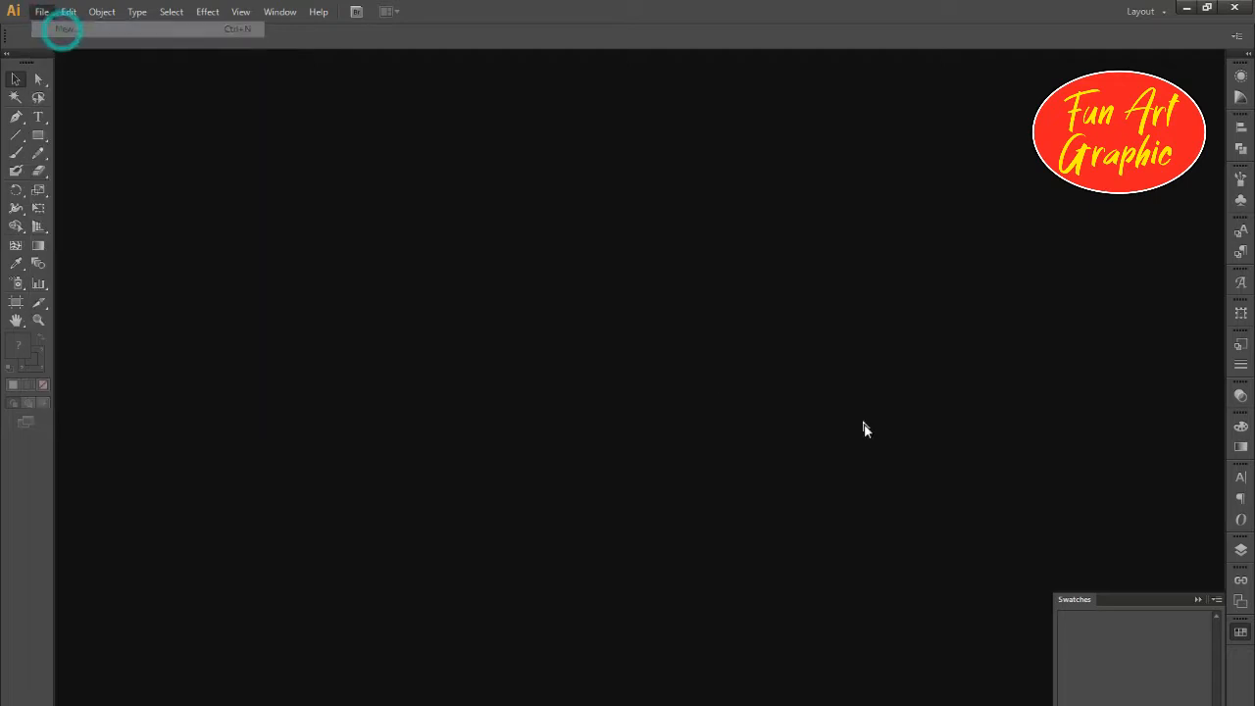
click(717, 521)
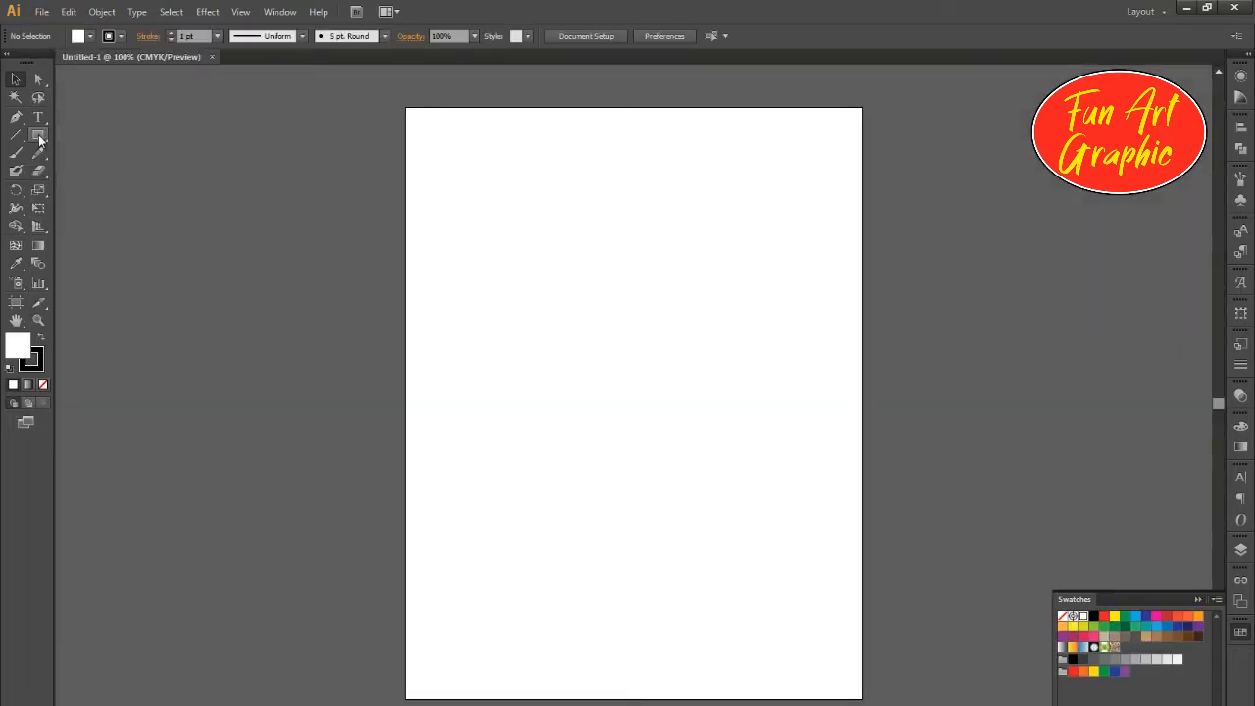
click(37, 135)
mouse_move(480, 176)
mouse_down()
mouse_move(879, 581)
mouse_move(795, 348)
mouse_move(795, 437)
mouse_up()
key(ctrl+z)
Step: Create a 32-point star with radii of 0.3472 in and 0.6944 in on the artboard
drag(38, 134, 98, 206)
click(658, 303)
text(32)
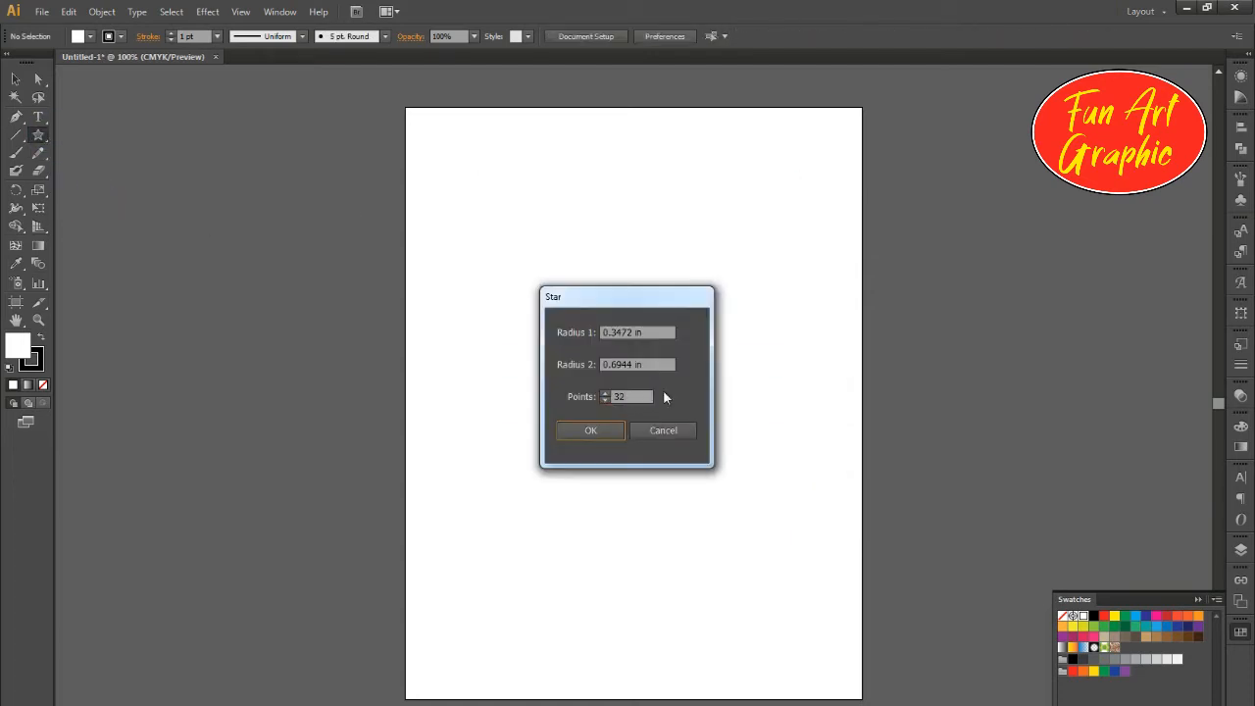
key(Return)
Step: Enlarge the star to about 6.8 in across and centre it horizontally and vertically on the artboard
key(v)
drag(695, 341, 927, 699)
click(633, 37)
click(695, 36)
key(ctrl+plus)
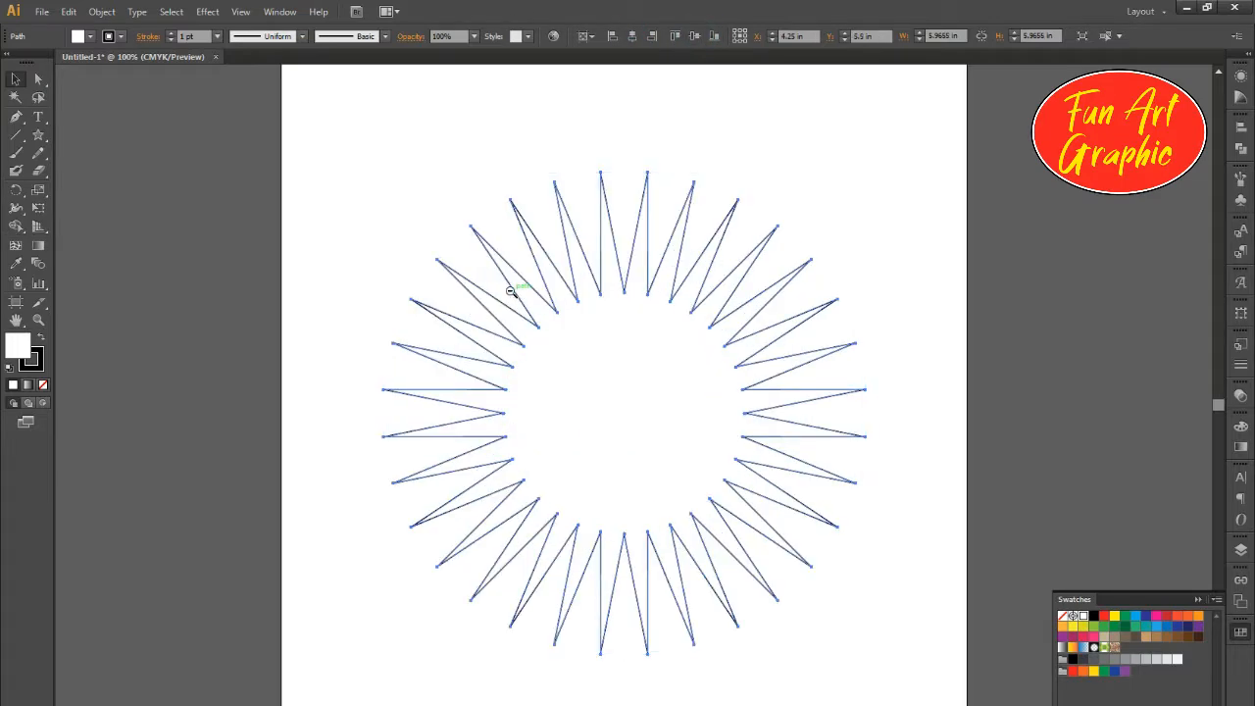
ctrl+alt+click(510, 290)
click(751, 208)
Step: Draw a circle about 4.12 in across over the star's middle and centre it on the artboard
drag(38, 134, 97, 171)
click(97, 171)
drag(498, 258, 698, 483)
key(v)
click(632, 36)
click(695, 36)
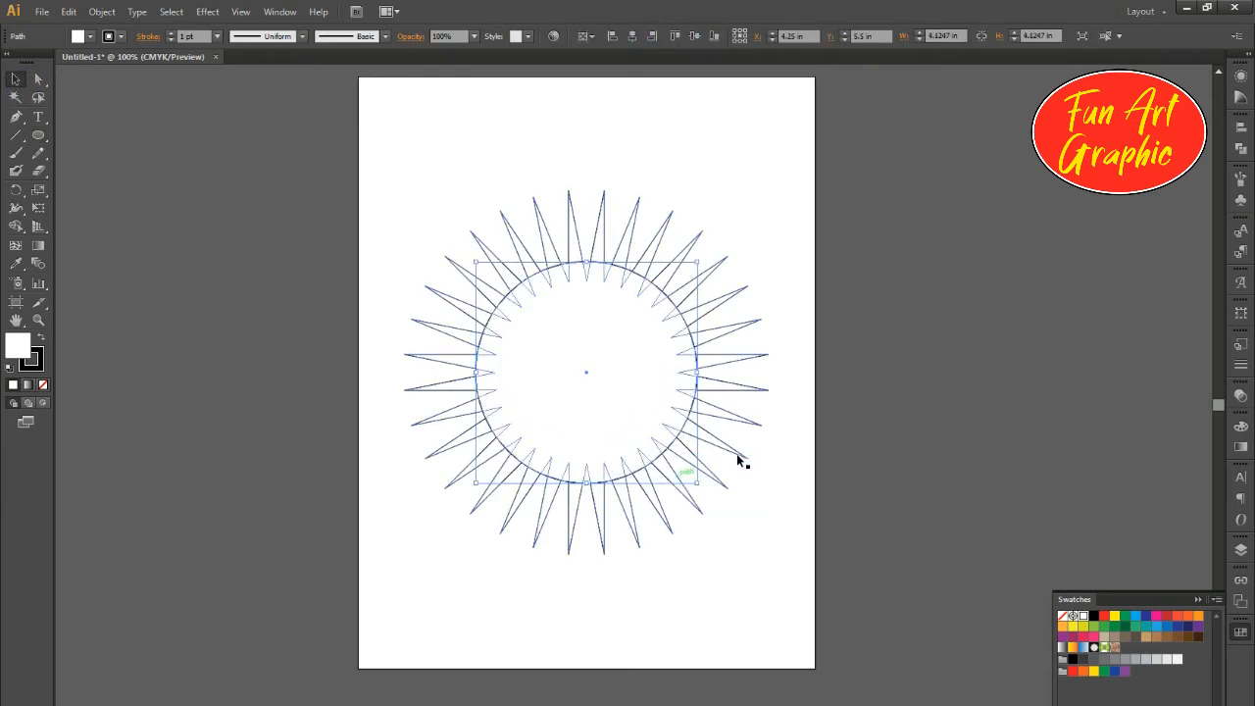
Step: Fill the circle with a radial gradient and switch the outer stop's colour model to CMYK
click(1240, 446)
click(1176, 434)
click(1137, 473)
click(1197, 530)
double_click(1197, 531)
click(1003, 584)
click(1193, 549)
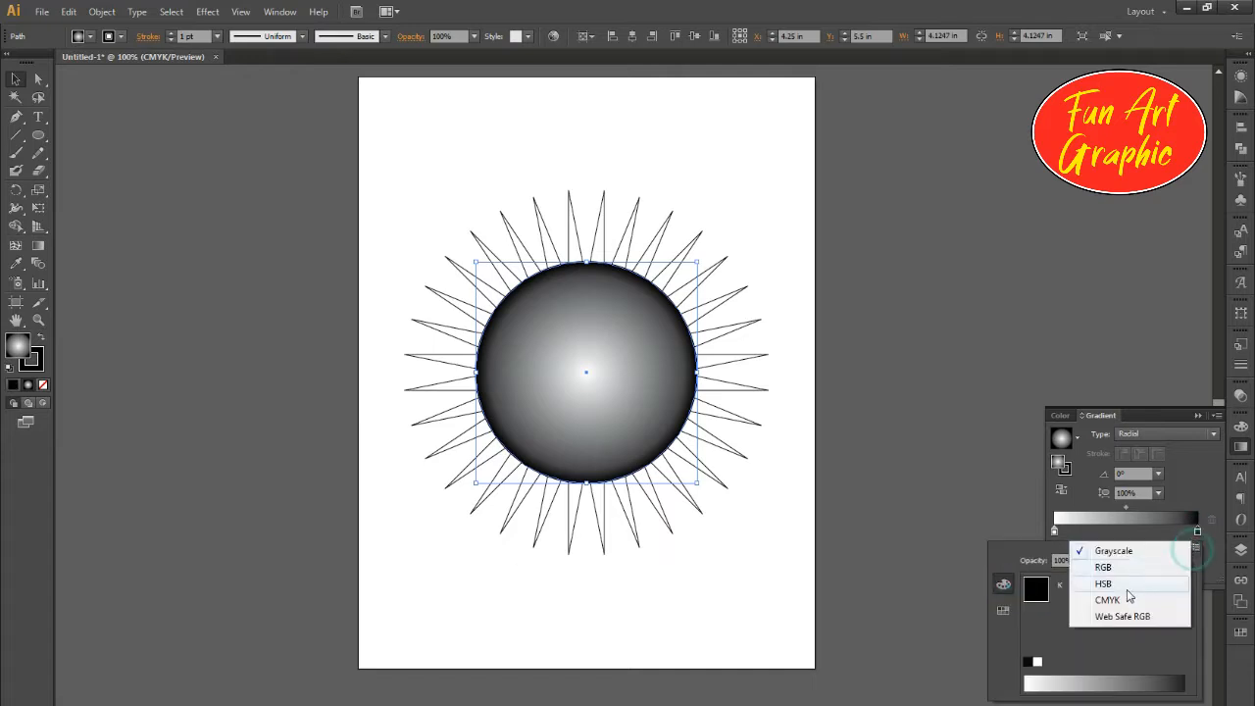
click(1123, 585)
click(1194, 547)
click(1116, 600)
Step: Set the gradient's outer stop to orange with magenta 60, yellow 100 and black 0
text(50)
key(Tab)
text(100)
key(Tab)
text(0)
key(Tab)
key(Tab)
text(60)
key(Tab)
Step: Set the gradient's inner stop to the yellow swatch and remove the circle's stroke
click(1055, 531)
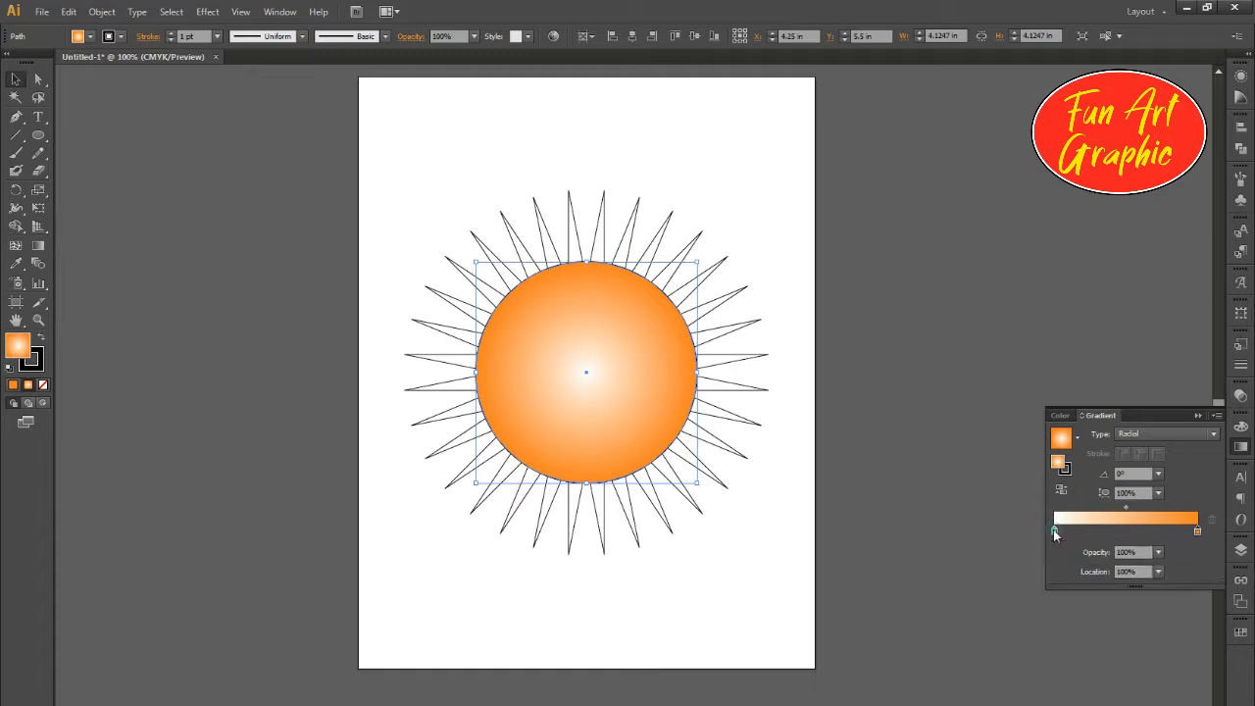
double_click(1055, 530)
click(1001, 610)
click(1057, 579)
click(43, 384)
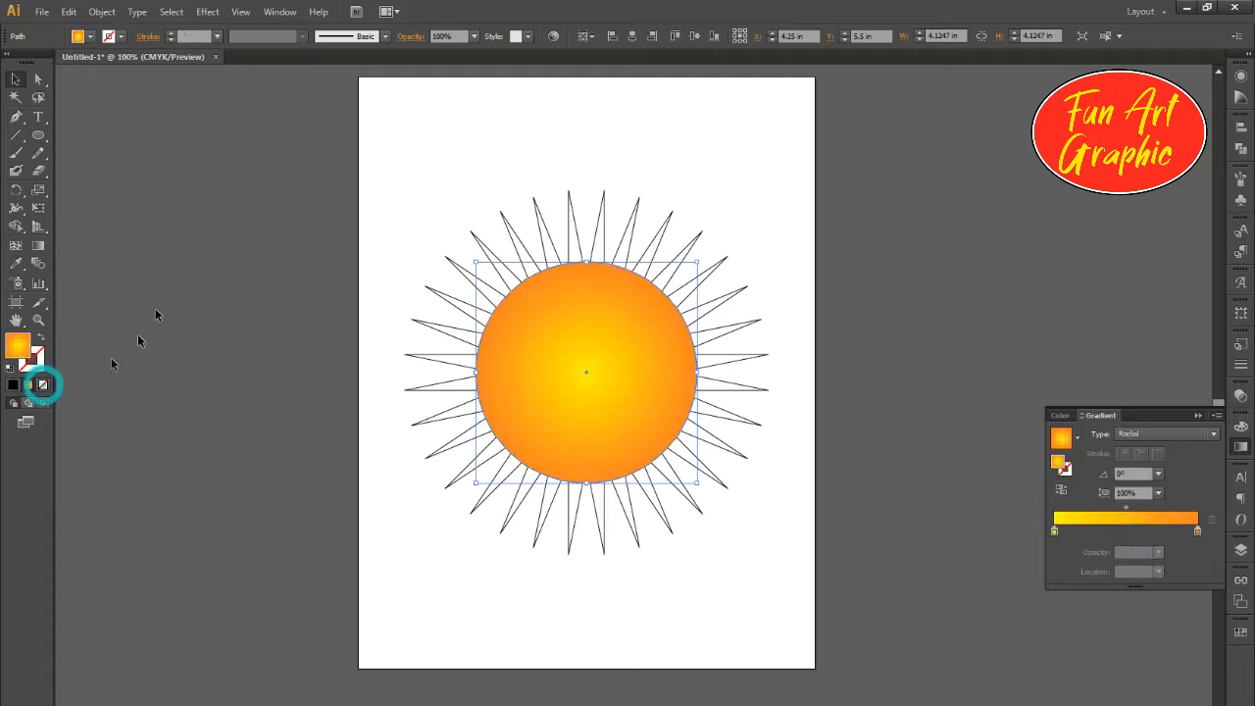
Step: Offset the circle's path by 0.1389 in and give the offset circle a white fill without a stroke
click(102, 12)
mouse_move(168, 325)
click(323, 367)
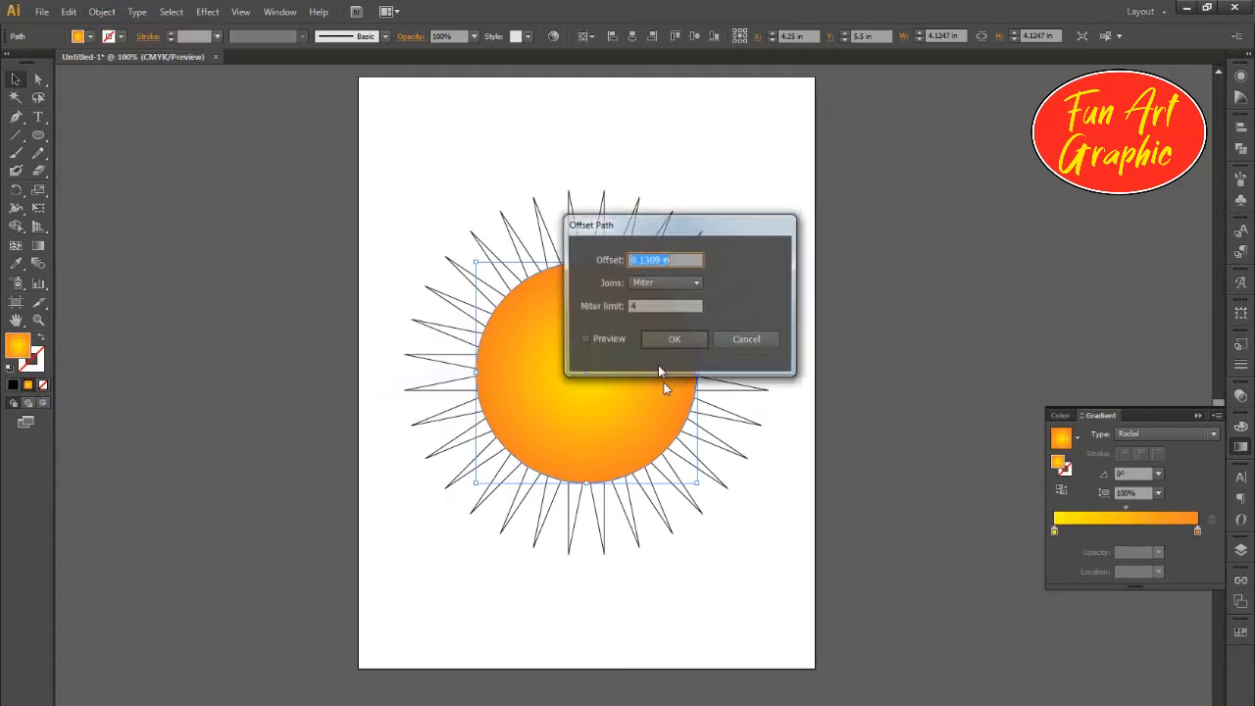
click(620, 339)
click(681, 343)
click(10, 370)
click(38, 364)
click(42, 383)
Step: Copy the central circle's yellow-orange gradient onto the star rays with the Eyedropper, then deselect the artwork
click(555, 243)
click(16, 264)
click(583, 337)
click(15, 79)
click(340, 174)
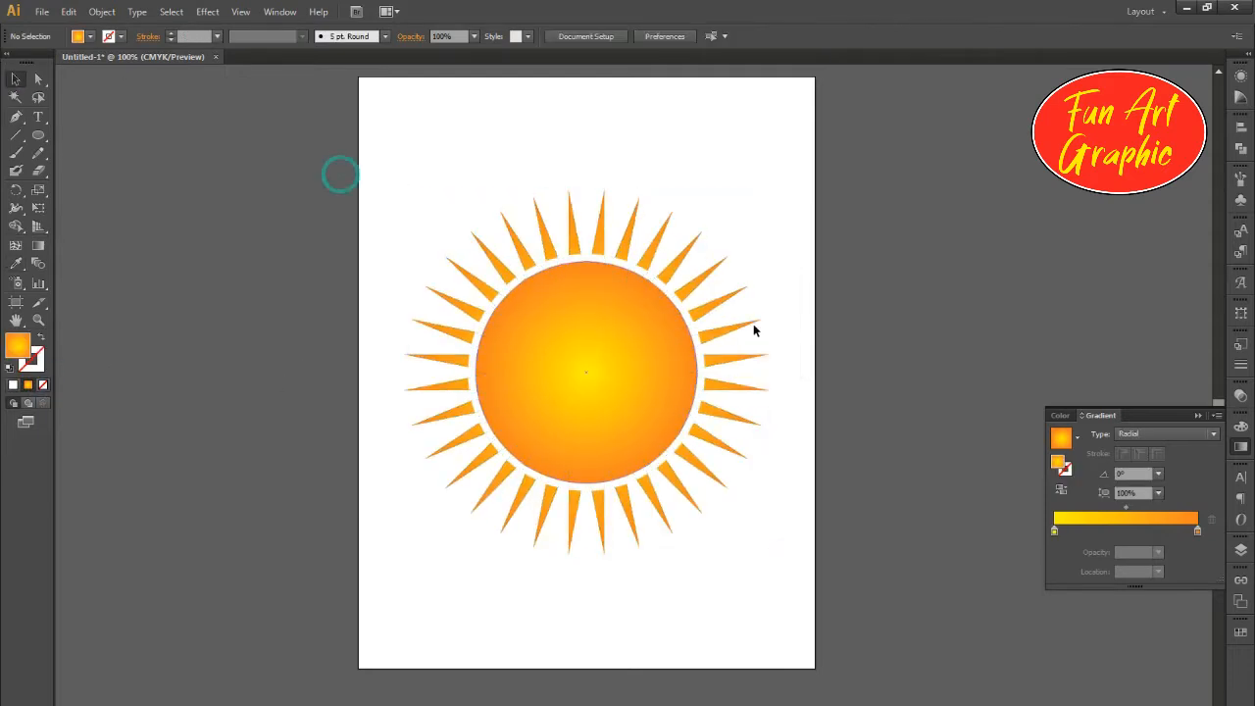
Step: Draw a horizontal rectangle about 6.59 by 1.35 in across the lower half of the sun
scroll(635, 455, left, 1)
scroll(699, 420, up, 1)
click(873, 320)
drag(810, 383, 754, 358)
drag(37, 139, 117, 131)
drag(788, 341, 180, 425)
click(19, 80)
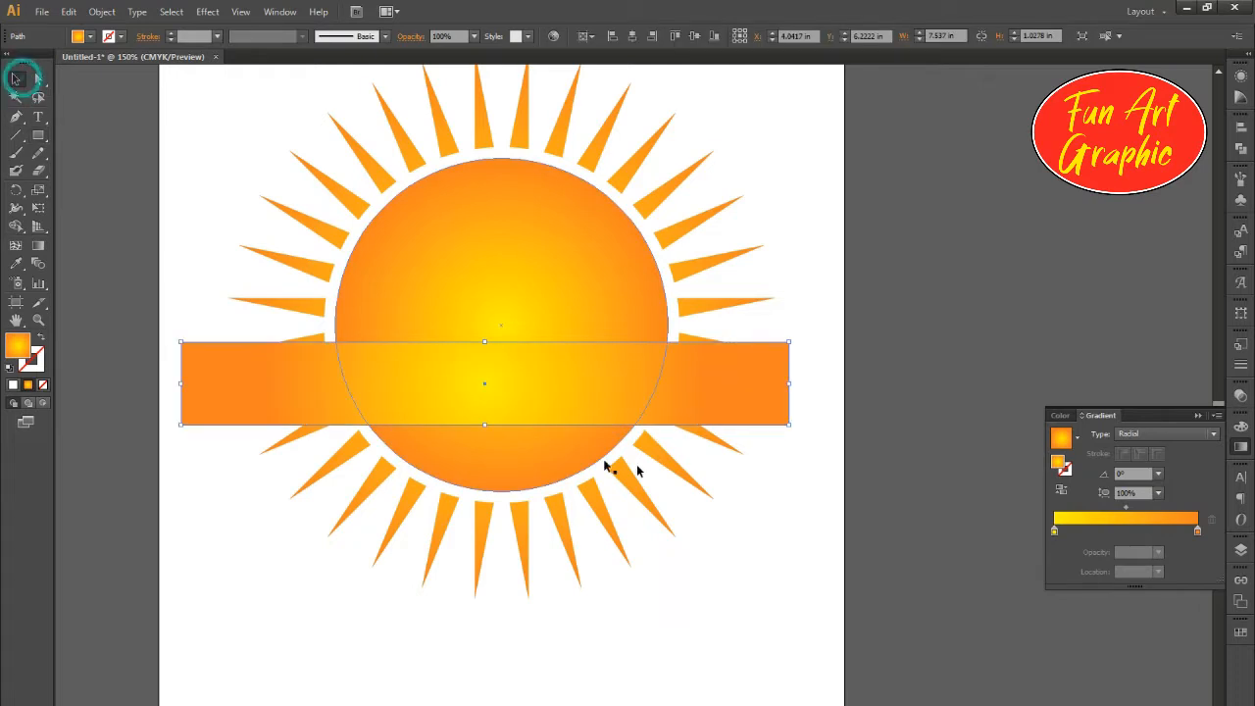
drag(485, 424, 484, 451)
drag(181, 397, 220, 397)
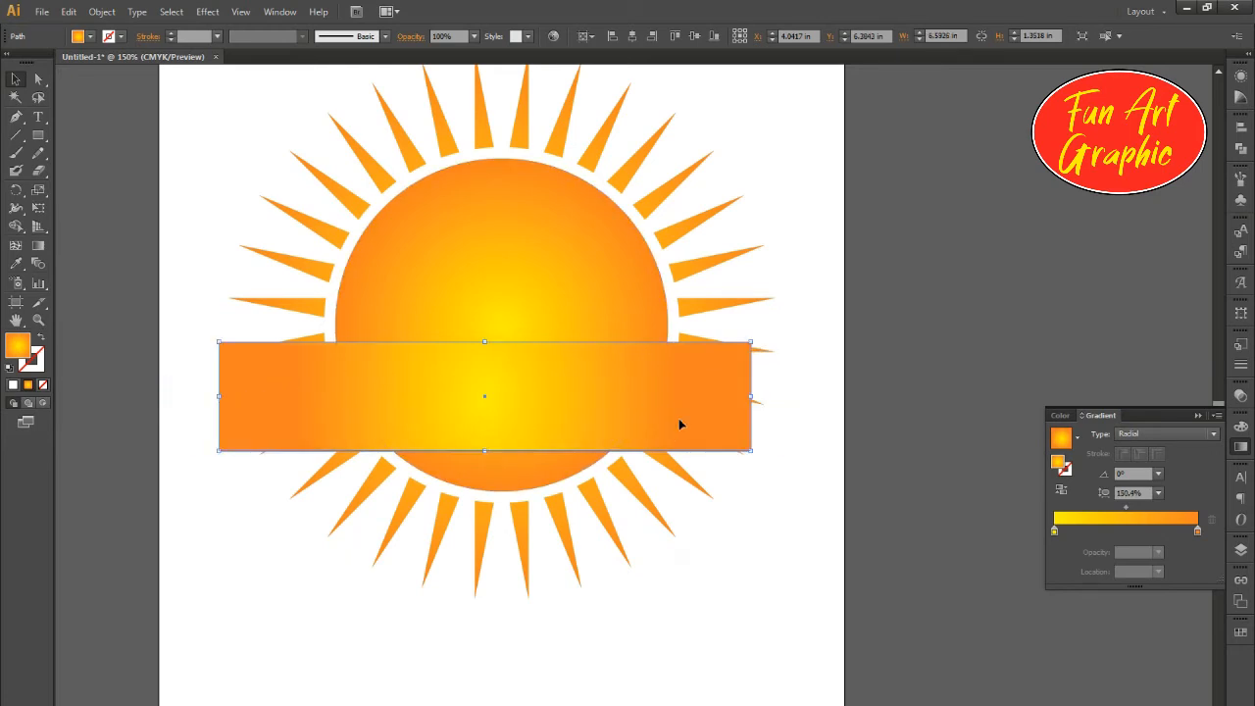
Step: Centre the rectangle horizontally on the sun
shift+click(533, 291)
click(576, 270)
click(632, 37)
click(977, 292)
click(586, 410)
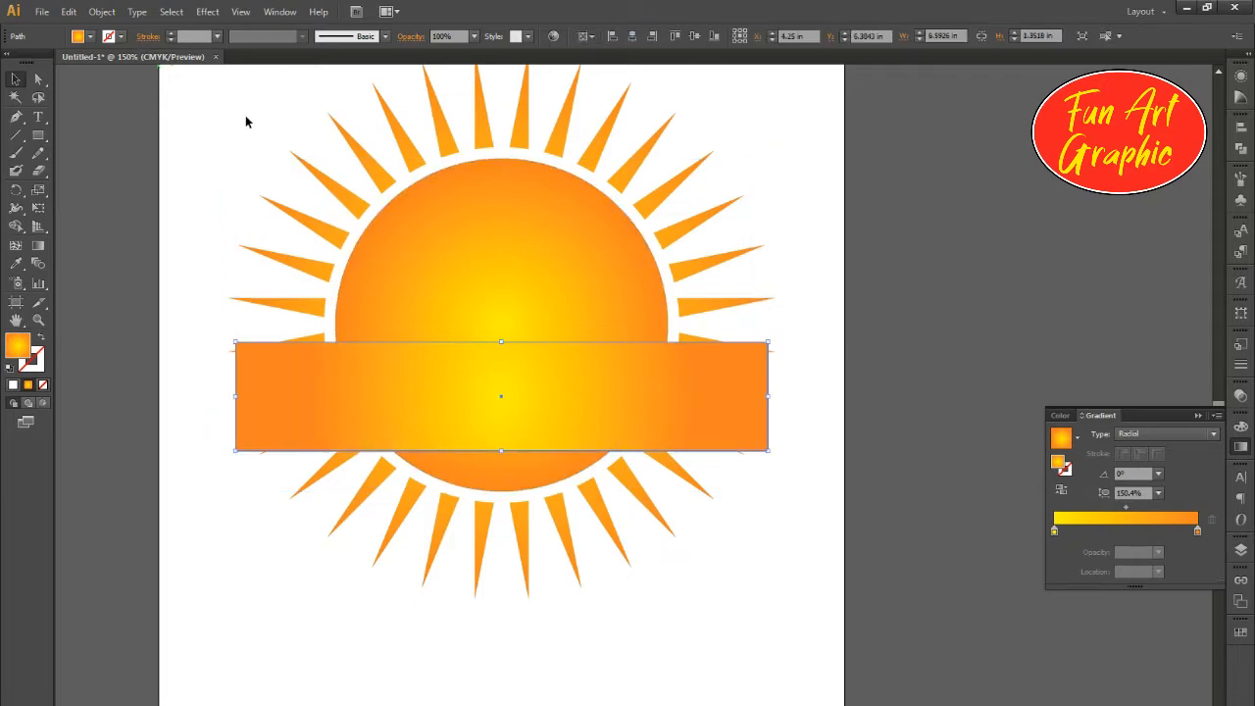
Step: Fill the rectangle with solid black and remove its stroke
click(10, 369)
key(a)
click(37, 337)
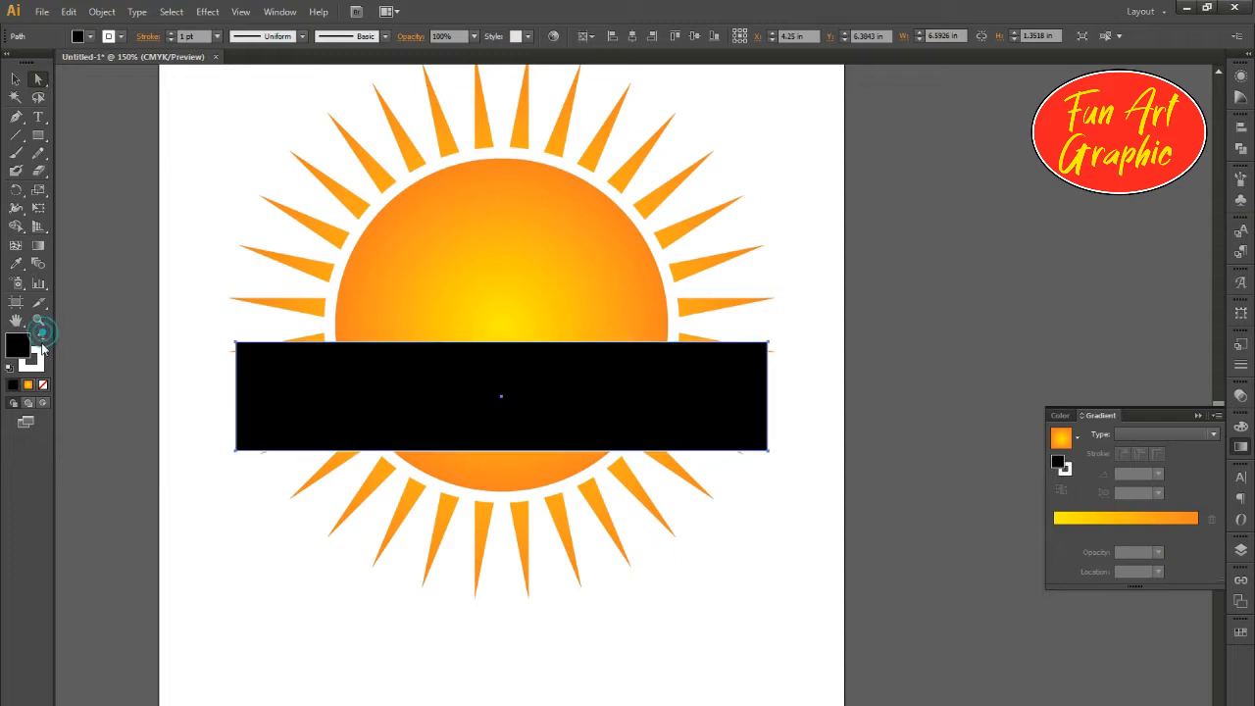
click(43, 385)
click(15, 82)
Step: Convert the rectangle's two upper corner anchors to smooth points so the upper edge arches
click(37, 81)
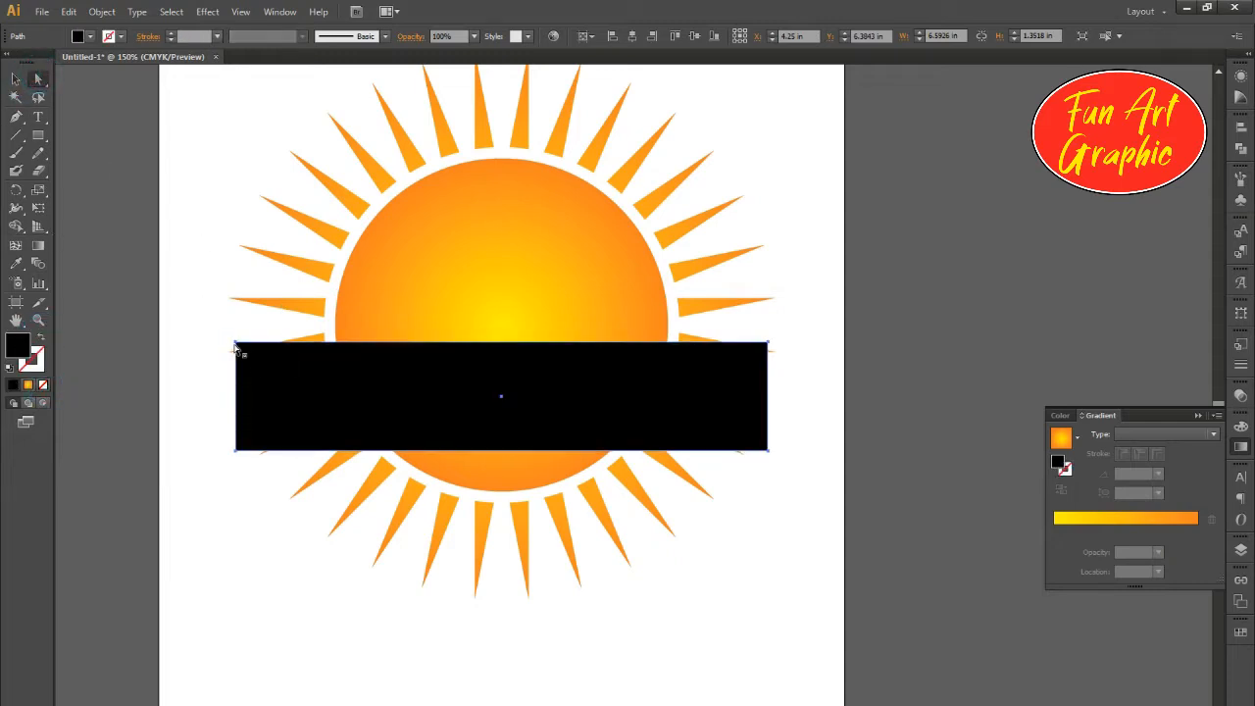
click(239, 347)
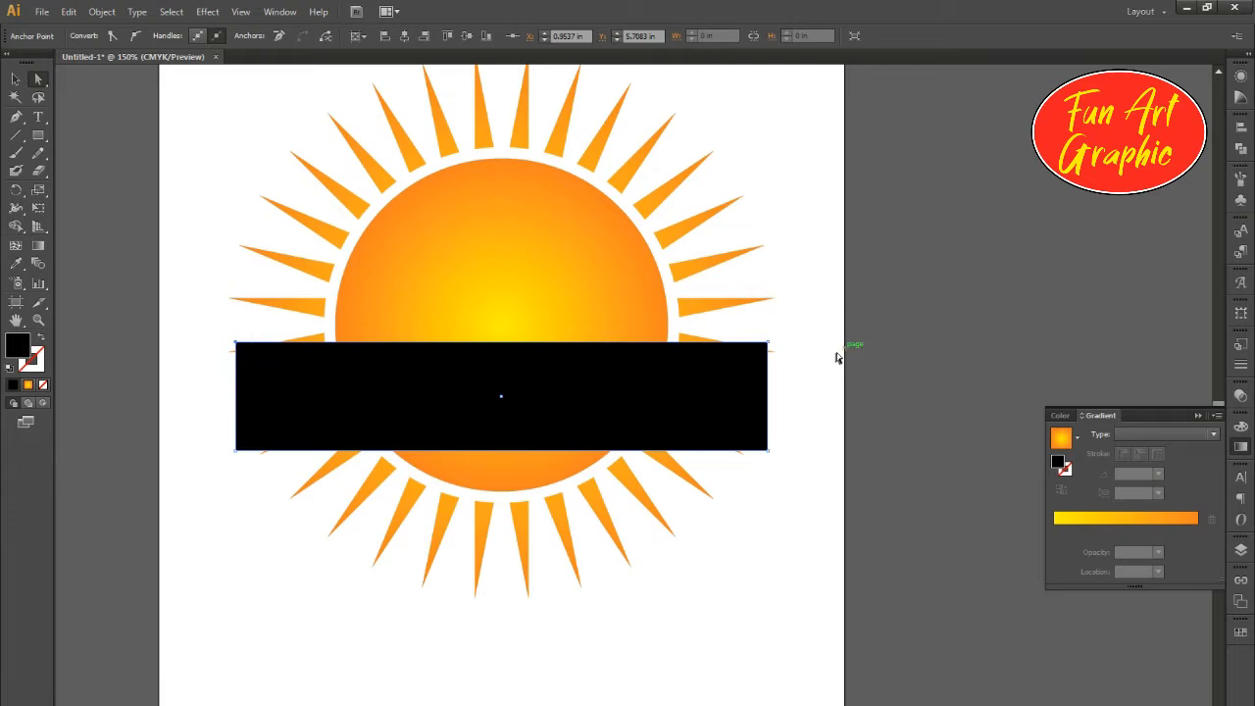
shift+click(766, 344)
click(135, 35)
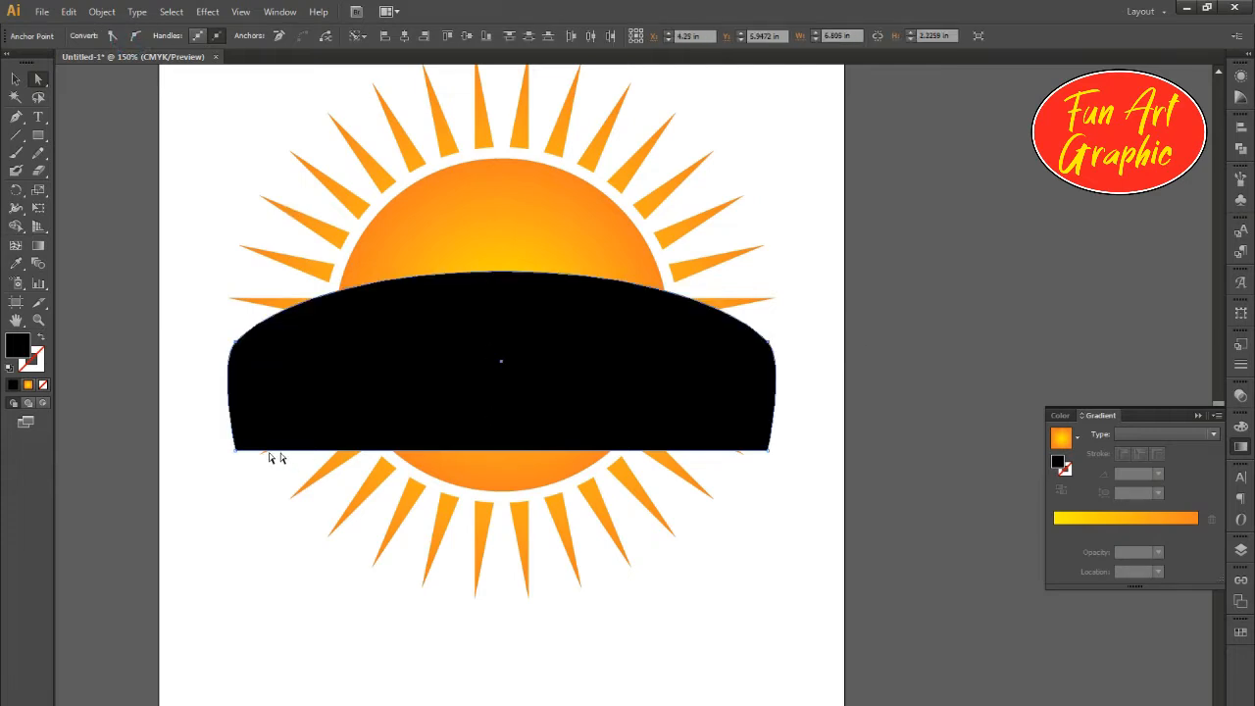
Step: Add an anchor point at the middle of the black shape's lower edge and select it
click(526, 463)
key(p)
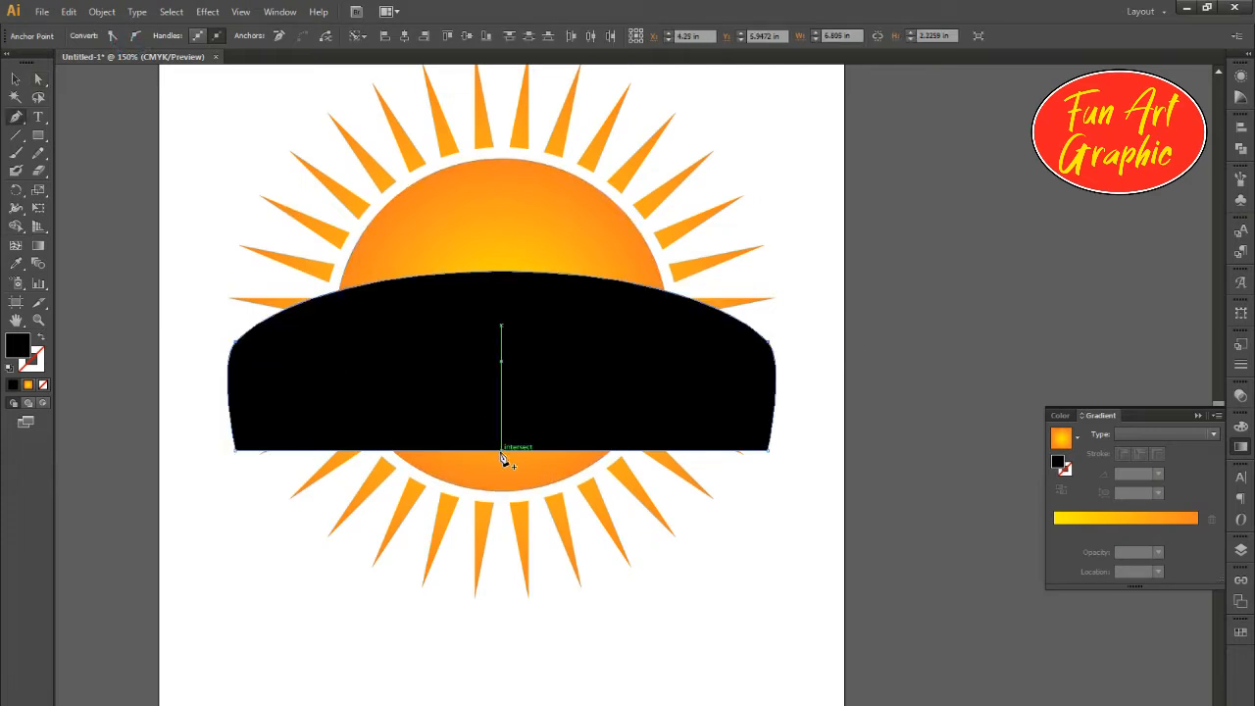
click(502, 451)
key(a)
click(500, 451)
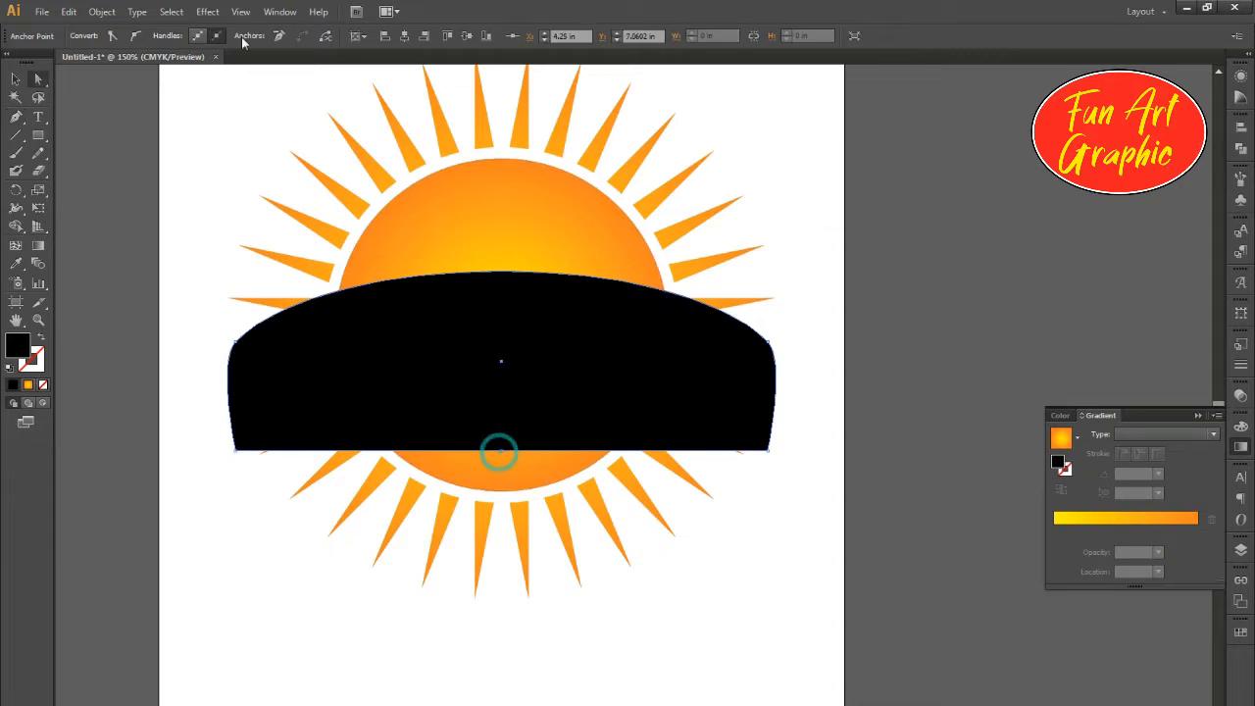
Step: Raise the lower middle anchor as a smooth point and adjust its handles to arch the banner's lower edge
drag(503, 454, 277, 360)
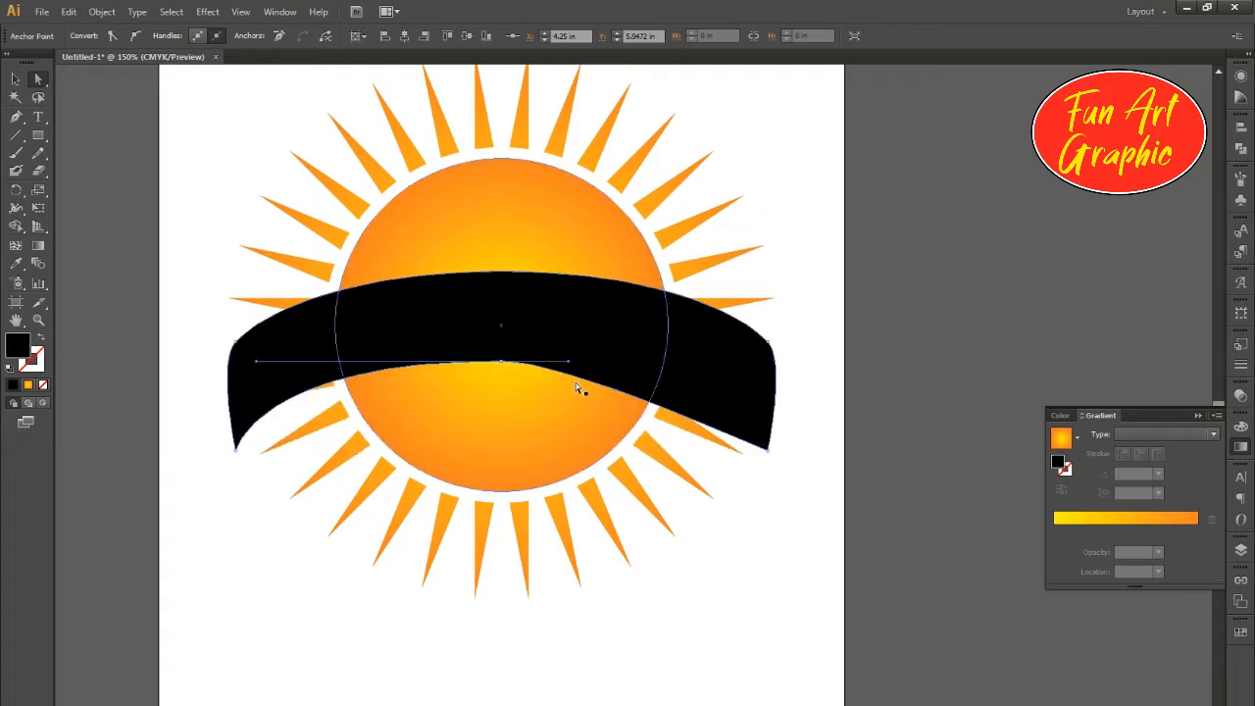
drag(569, 363, 713, 361)
drag(500, 363, 500, 368)
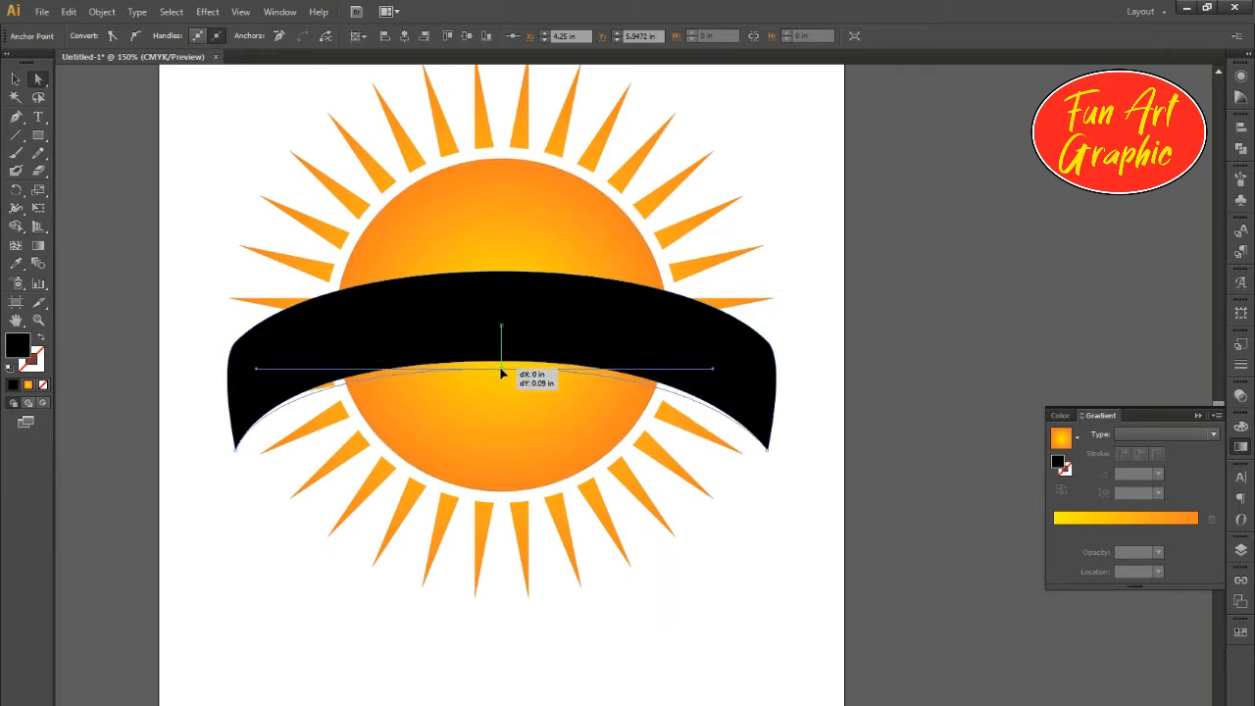
drag(259, 372, 276, 369)
Step: Move the arched banner down over the sun and scale it about its centre to about 6.27 by 2.05 in
click(14, 83)
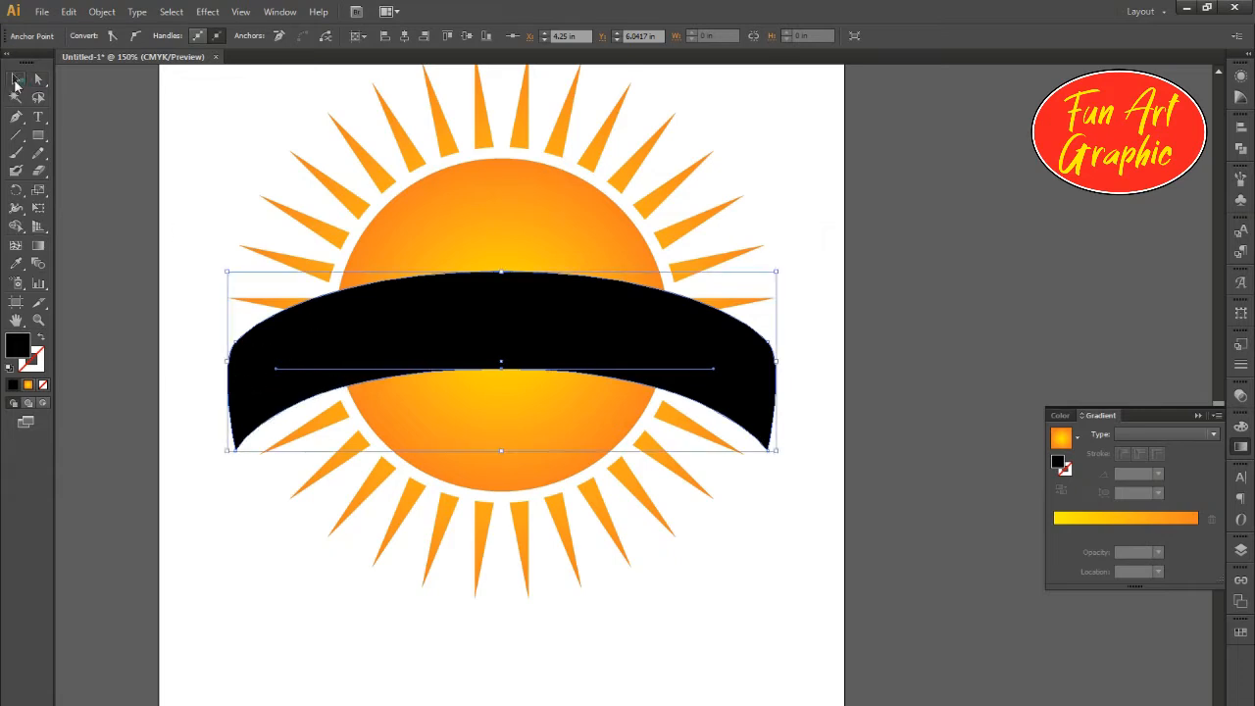
drag(617, 342, 619, 397)
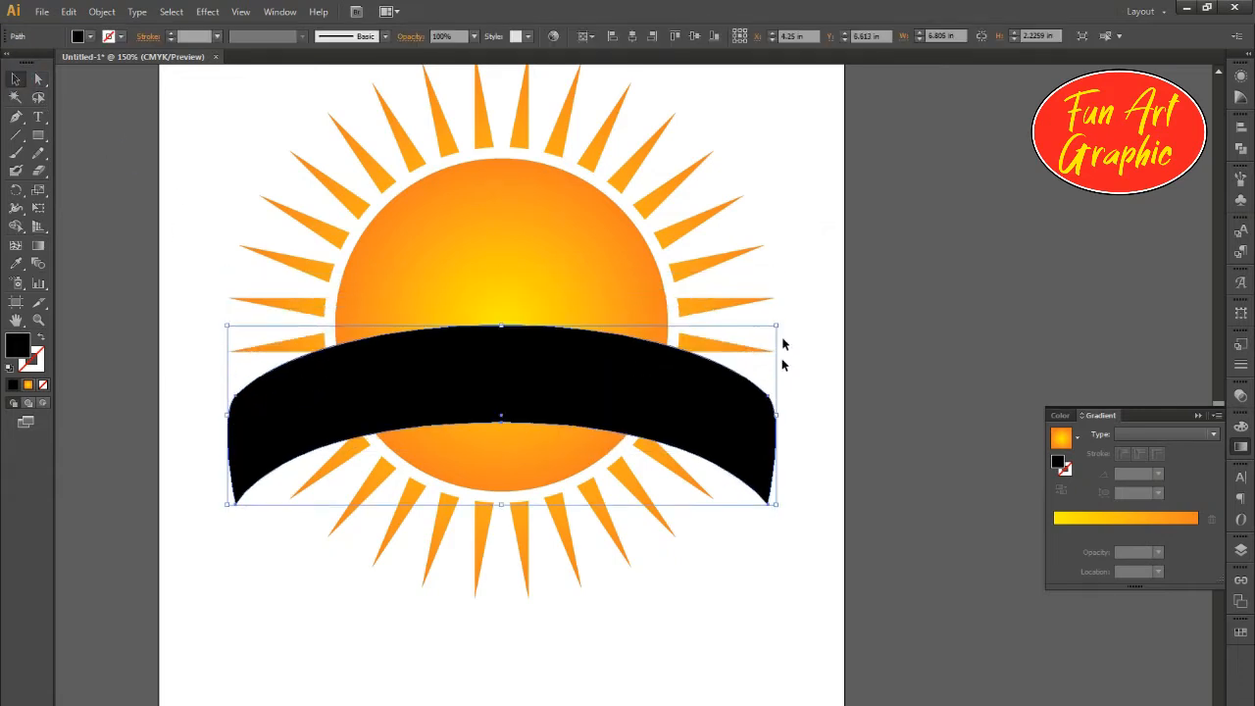
drag(776, 326, 753, 333)
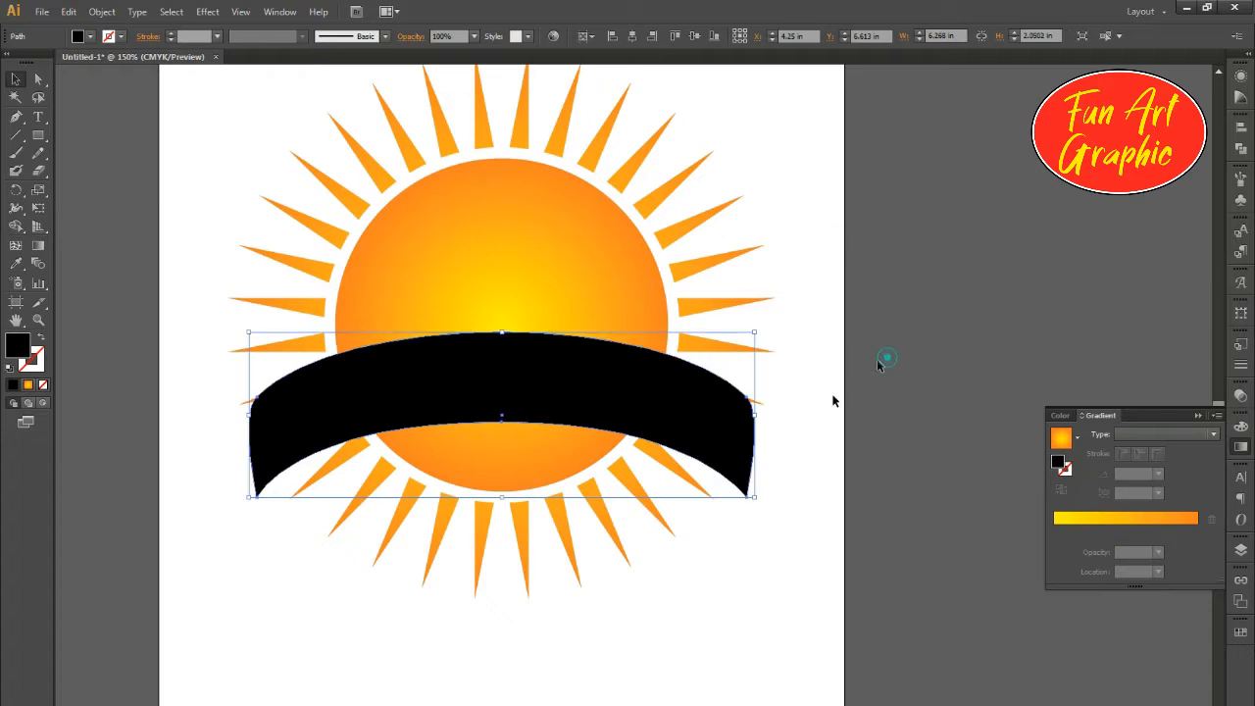
click(883, 359)
Step: Select all the artwork and delete the sun body and most rays below the banner with the Shape Builder
alt+click(455, 406)
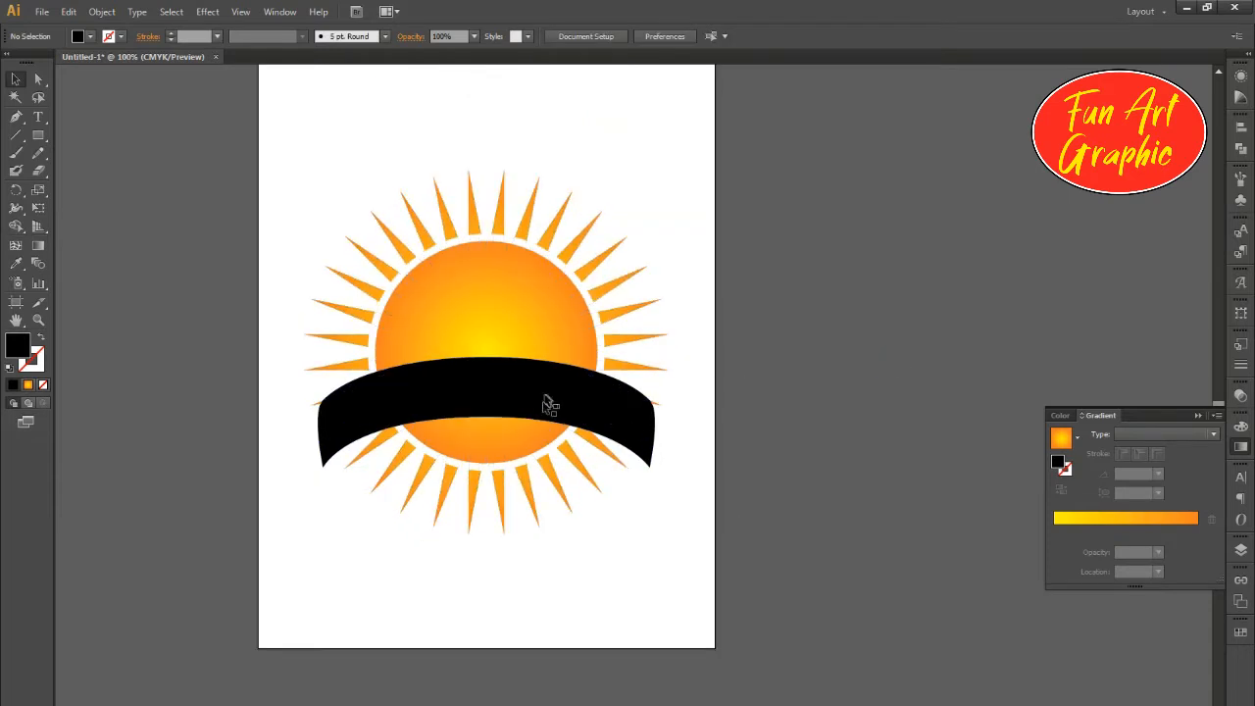
key(ctrl+a)
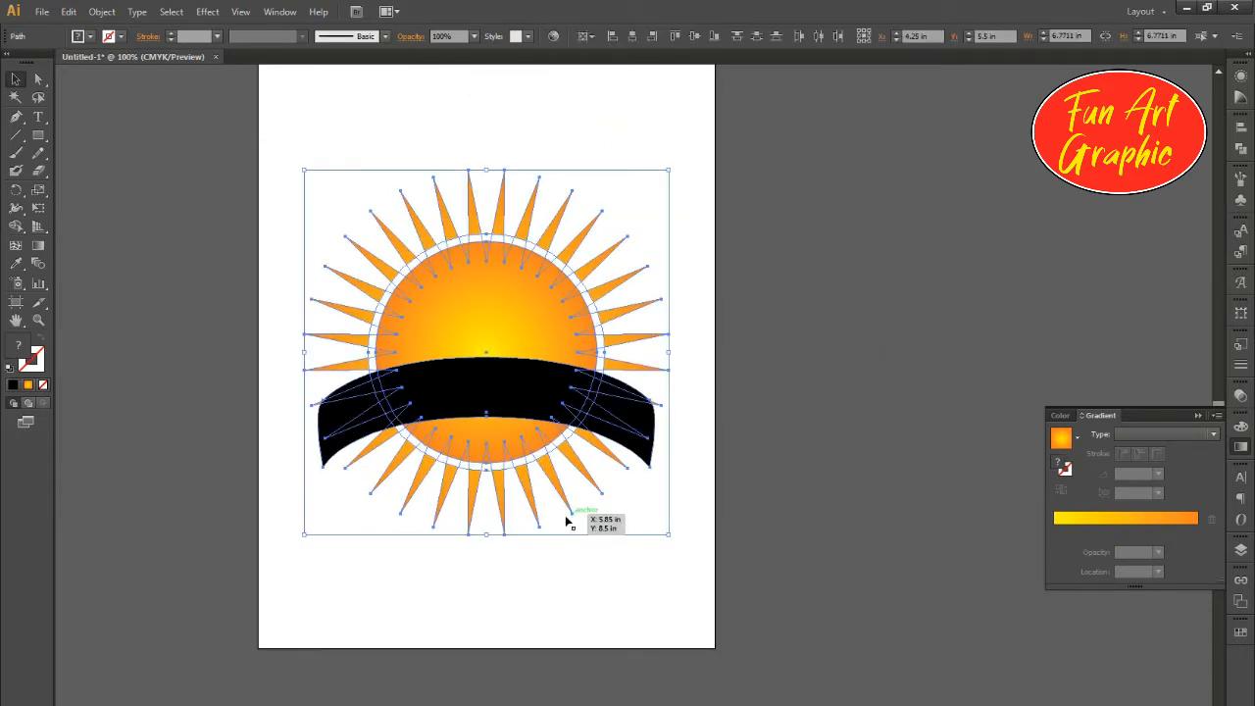
click(18, 226)
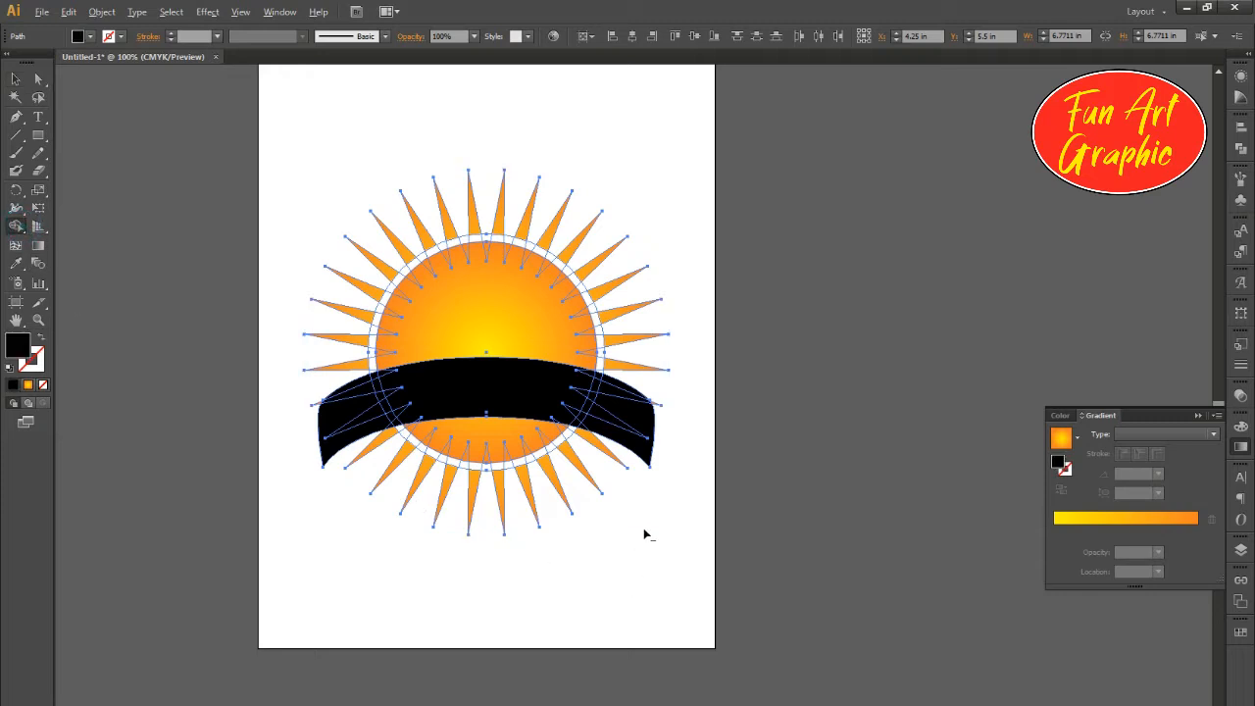
mouse_move(542, 446)
mouse_down()
mouse_move(438, 453)
mouse_move(444, 443)
mouse_move(461, 474)
mouse_up()
mouse_move(616, 444)
mouse_down()
mouse_move(611, 435)
mouse_move(378, 540)
mouse_move(556, 540)
mouse_up()
mouse_move(605, 478)
mouse_down()
mouse_move(544, 431)
mouse_move(497, 438)
mouse_up()
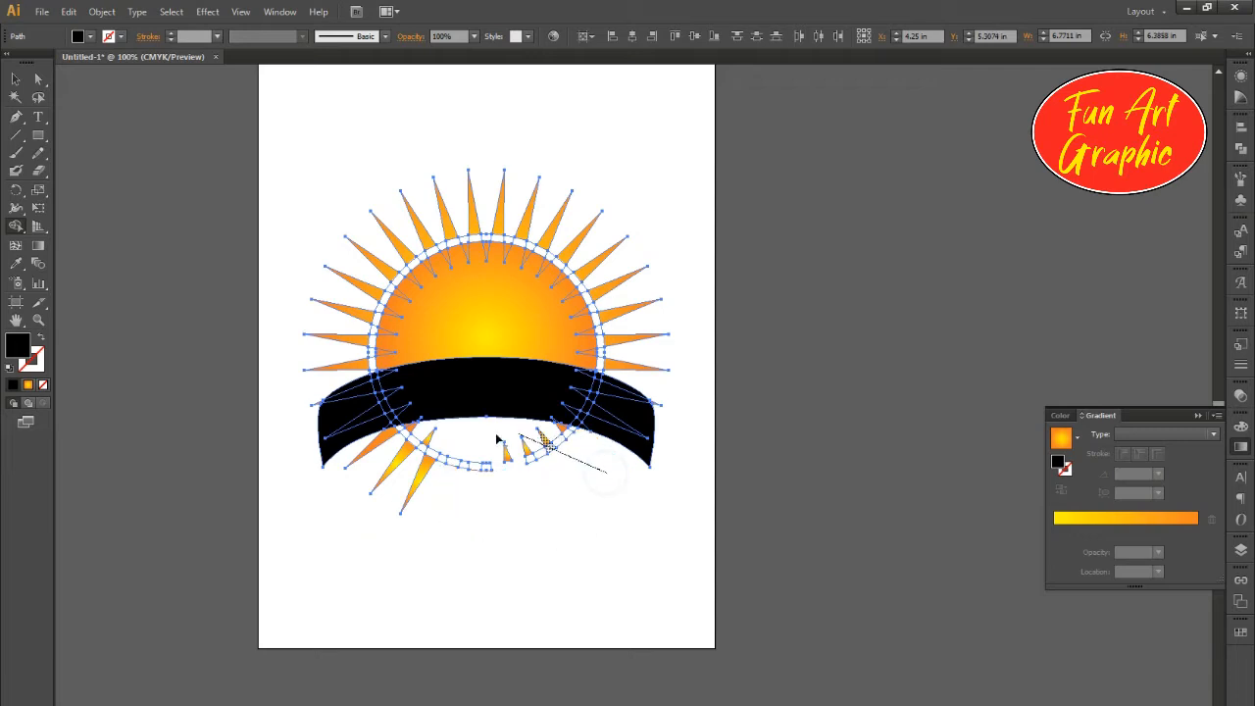
Step: Delete the leftover ring segments and ray fragments beneath the banner with the Shape Builder
mouse_move(574, 459)
mouse_down()
mouse_move(528, 437)
mouse_move(543, 454)
mouse_move(514, 463)
mouse_up()
click(545, 440)
drag(409, 498, 404, 504)
mouse_move(502, 431)
mouse_down()
mouse_move(387, 474)
mouse_move(412, 455)
mouse_up()
mouse_move(421, 431)
mouse_down()
mouse_move(405, 444)
mouse_move(449, 461)
mouse_up()
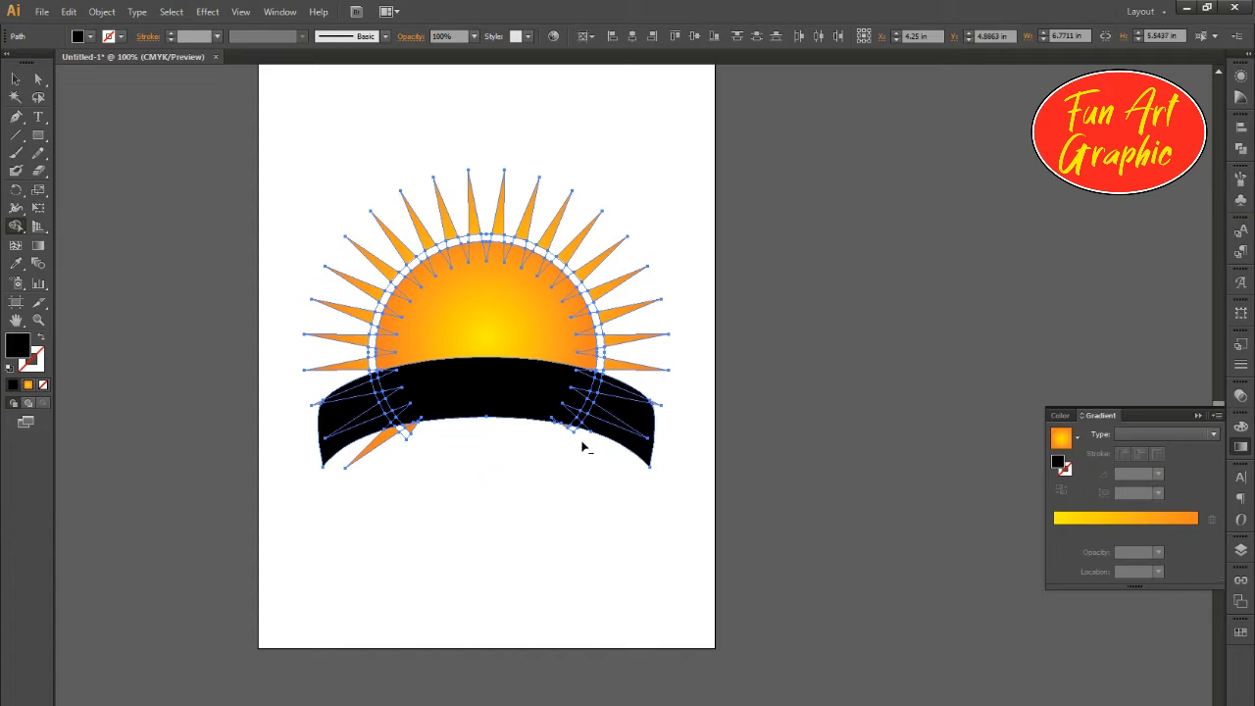
drag(579, 436, 554, 429)
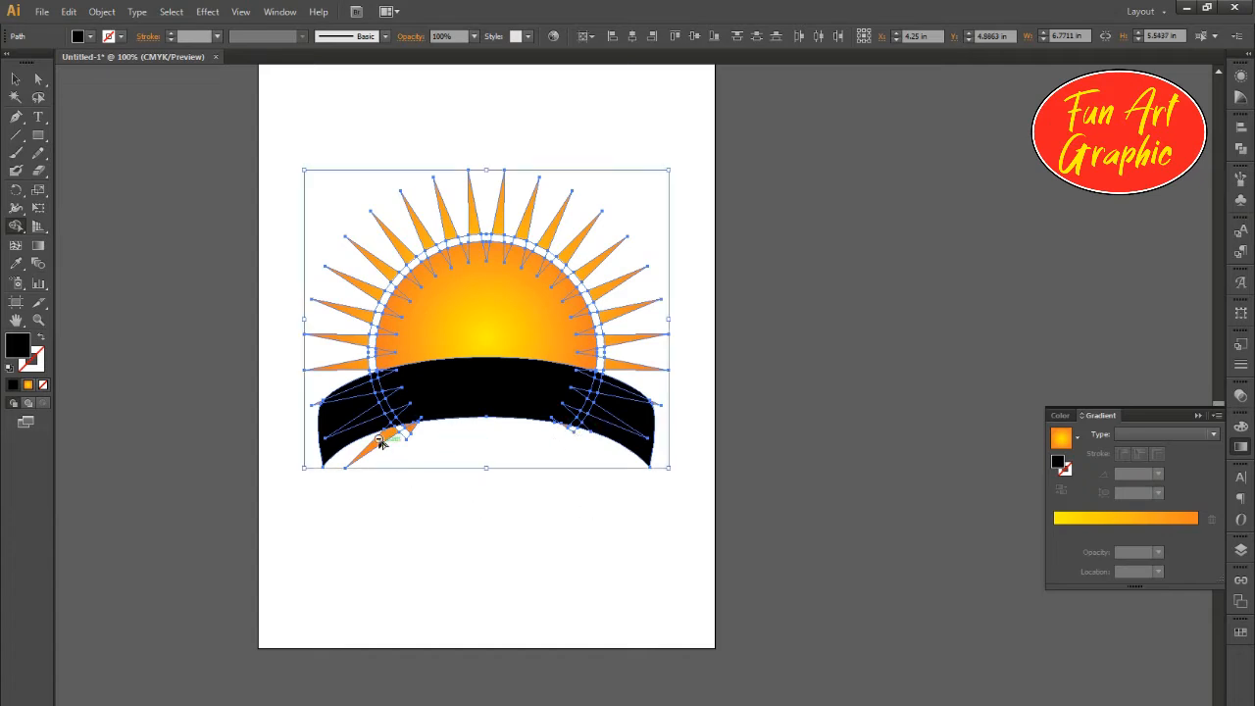
Step: Delete the last ray and ring slivers along the banner's lower edge and deselect the artwork
scroll(378, 438, up, 4)
drag(410, 503, 345, 430)
mouse_move(118, 261)
mouse_down()
mouse_move(155, 350)
mouse_move(125, 338)
mouse_up()
mouse_move(596, 418)
mouse_down()
mouse_move(482, 386)
mouse_move(500, 399)
mouse_move(462, 395)
mouse_up()
scroll(639, 460, right, 6)
drag(902, 421, 847, 388)
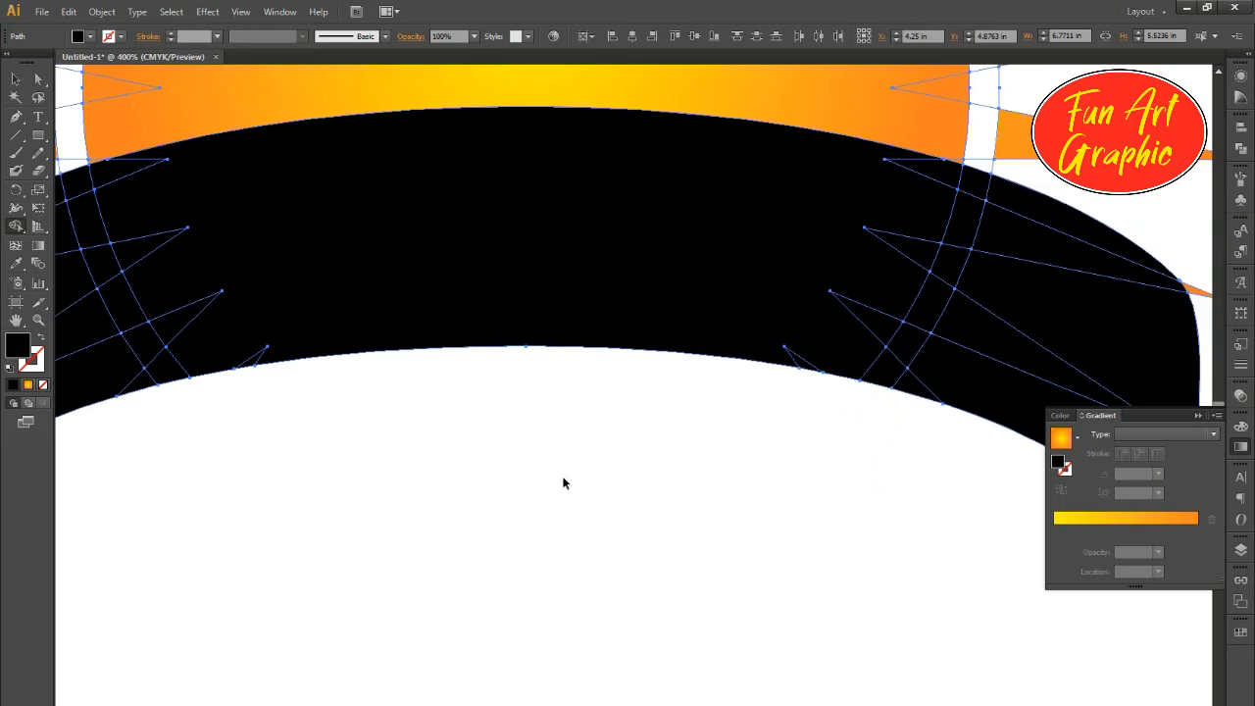
ctrl+alt+click(463, 438)
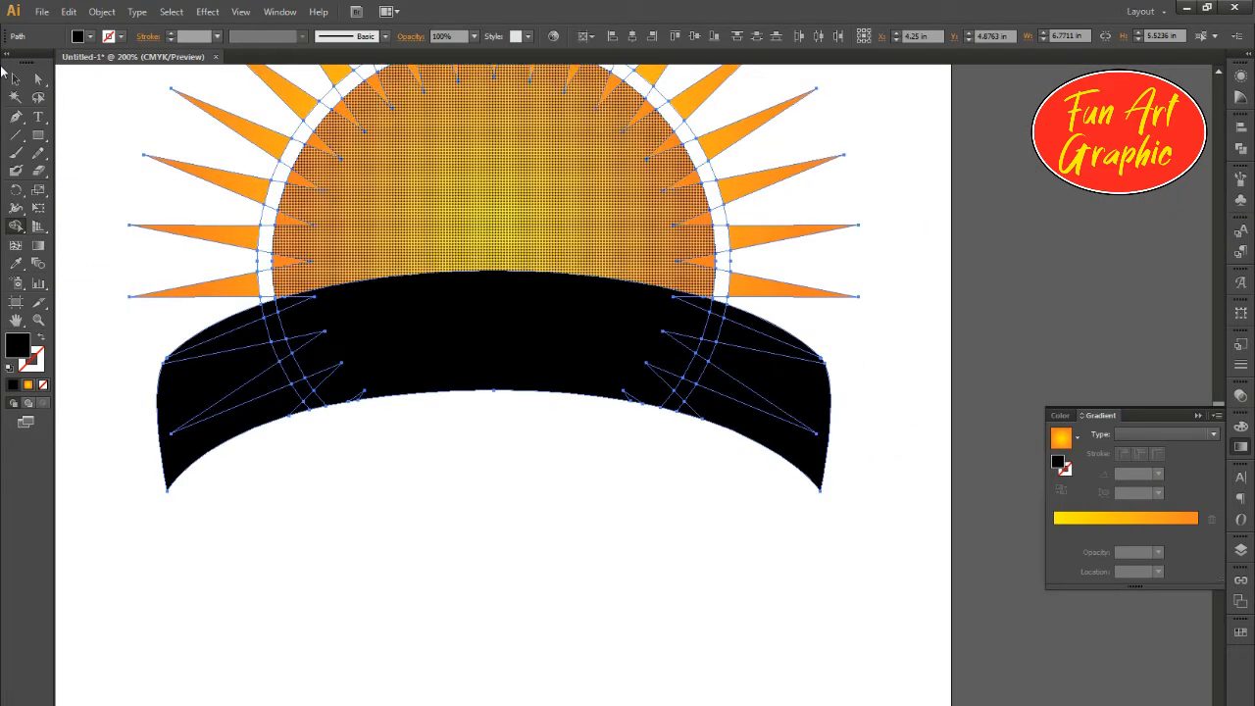
click(19, 85)
click(152, 140)
Step: Apply the yellow-orange radial gradient to the banner as its fill
scroll(517, 432, down, 1)
drag(597, 414, 633, 524)
click(589, 522)
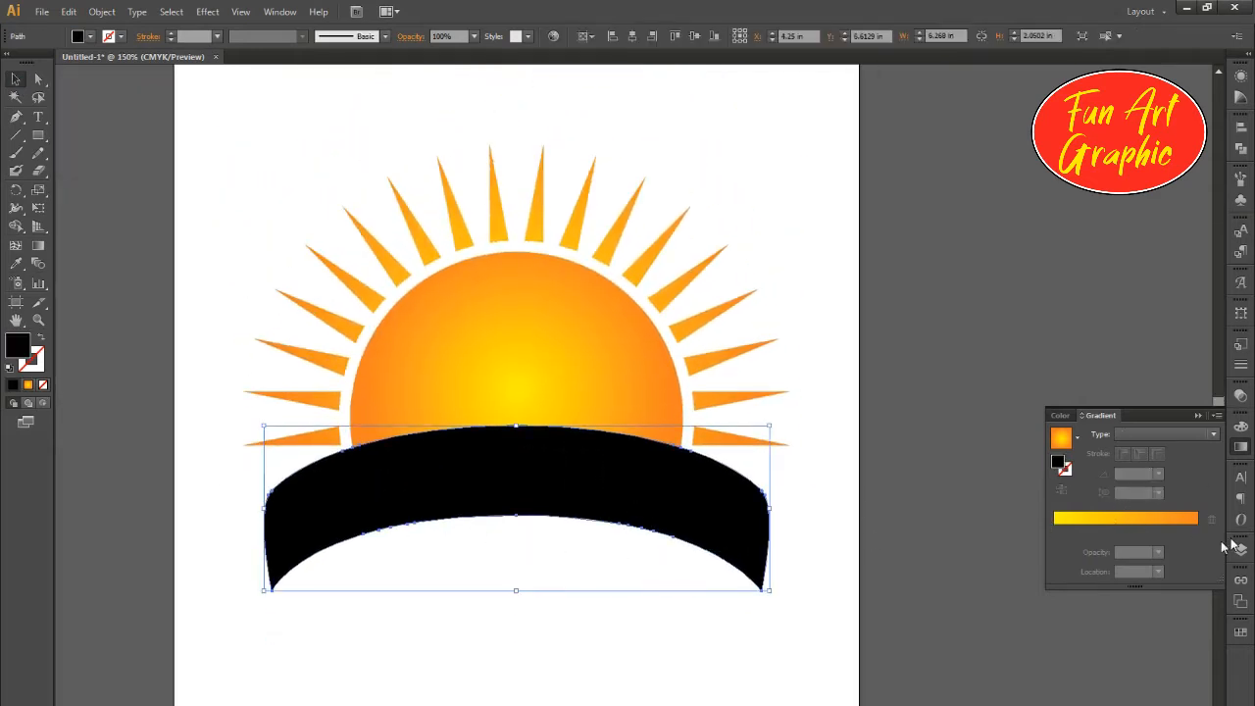
click(1170, 518)
Step: Set the banner gradient's outer stop to a dark green of C 100, M 0, Y 100, K 50
double_click(1198, 531)
click(1004, 585)
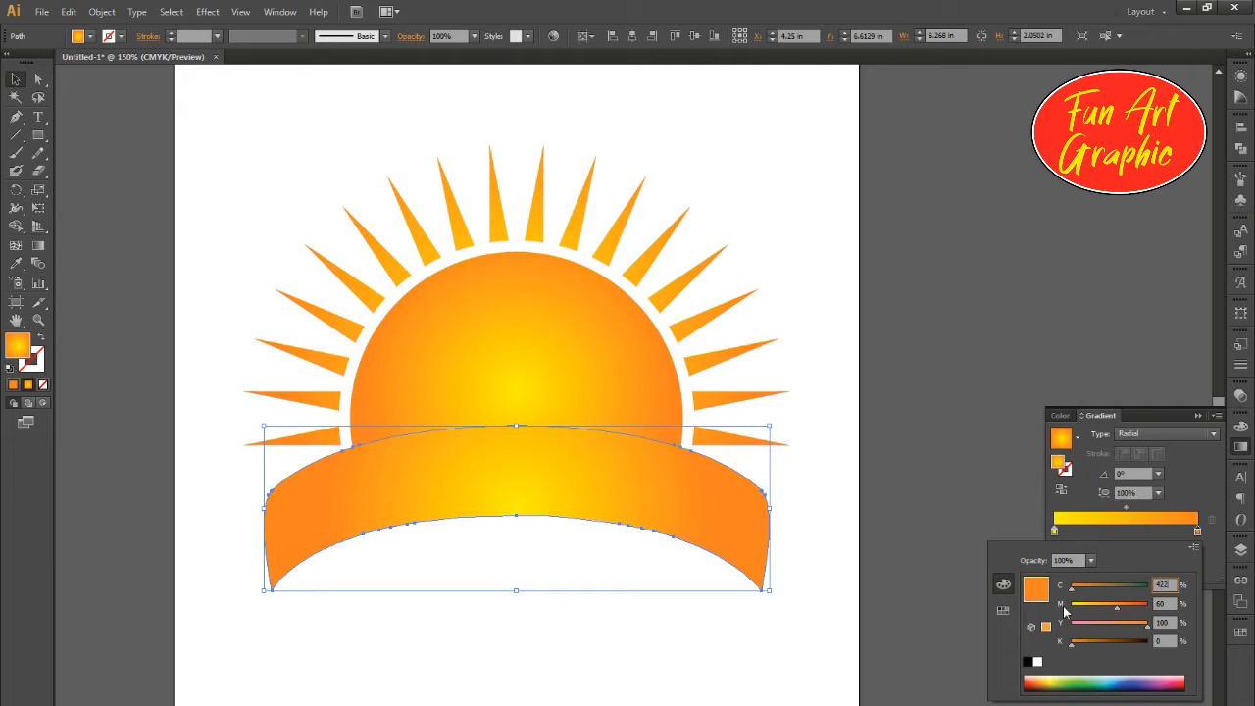
text(100)
key(Tab)
key(Tab)
key(Tab)
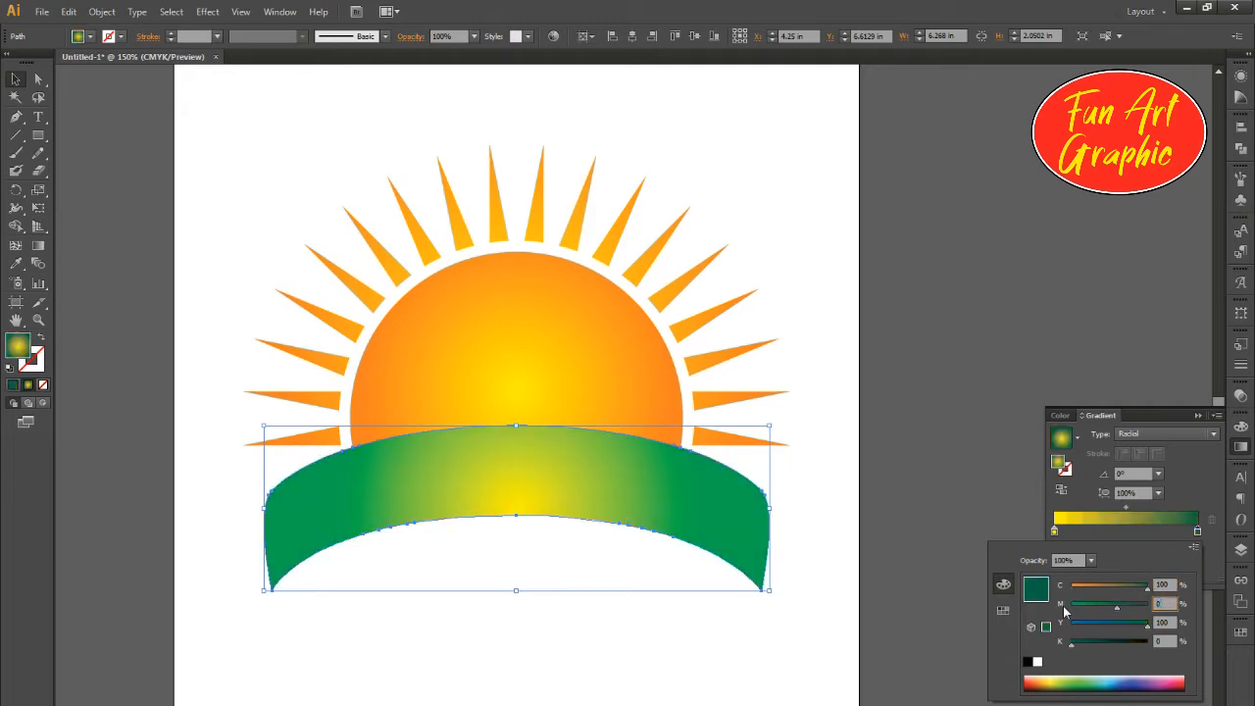
text(50)
key(shift+Tab)
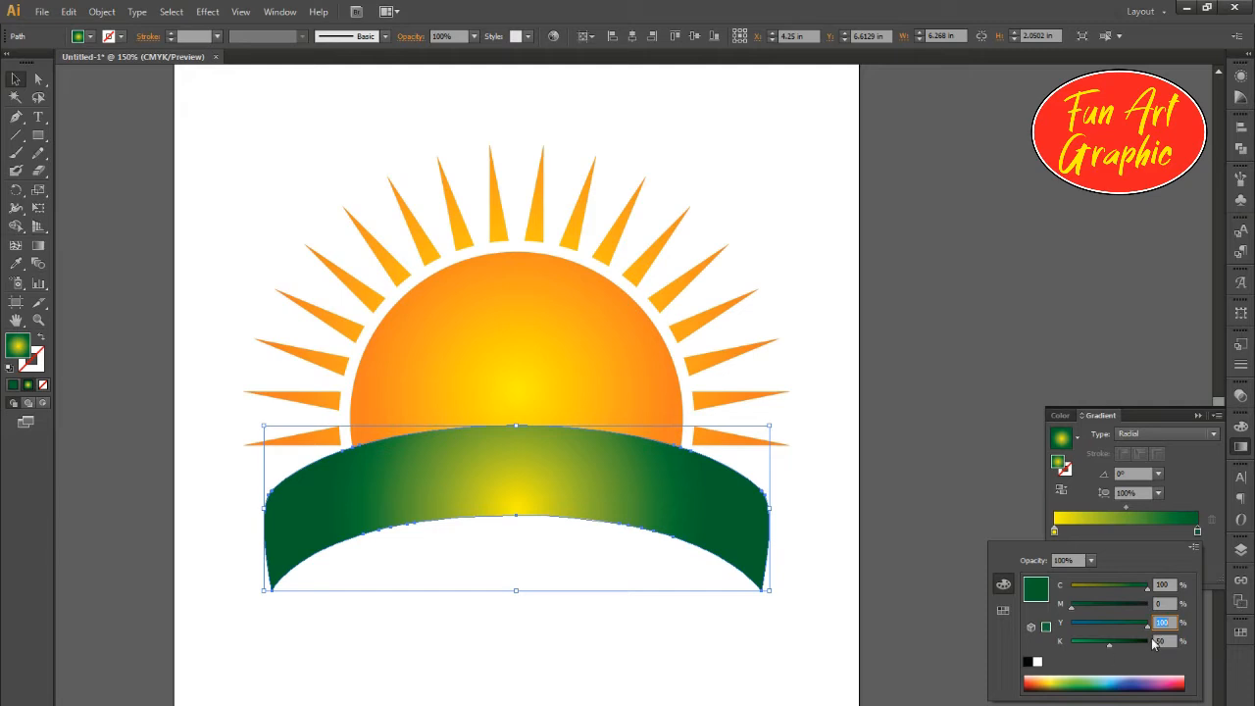
Step: Set the banner gradient's inner stop to the medium green swatch and deselect the banner
double_click(1054, 532)
click(1006, 610)
click(1066, 579)
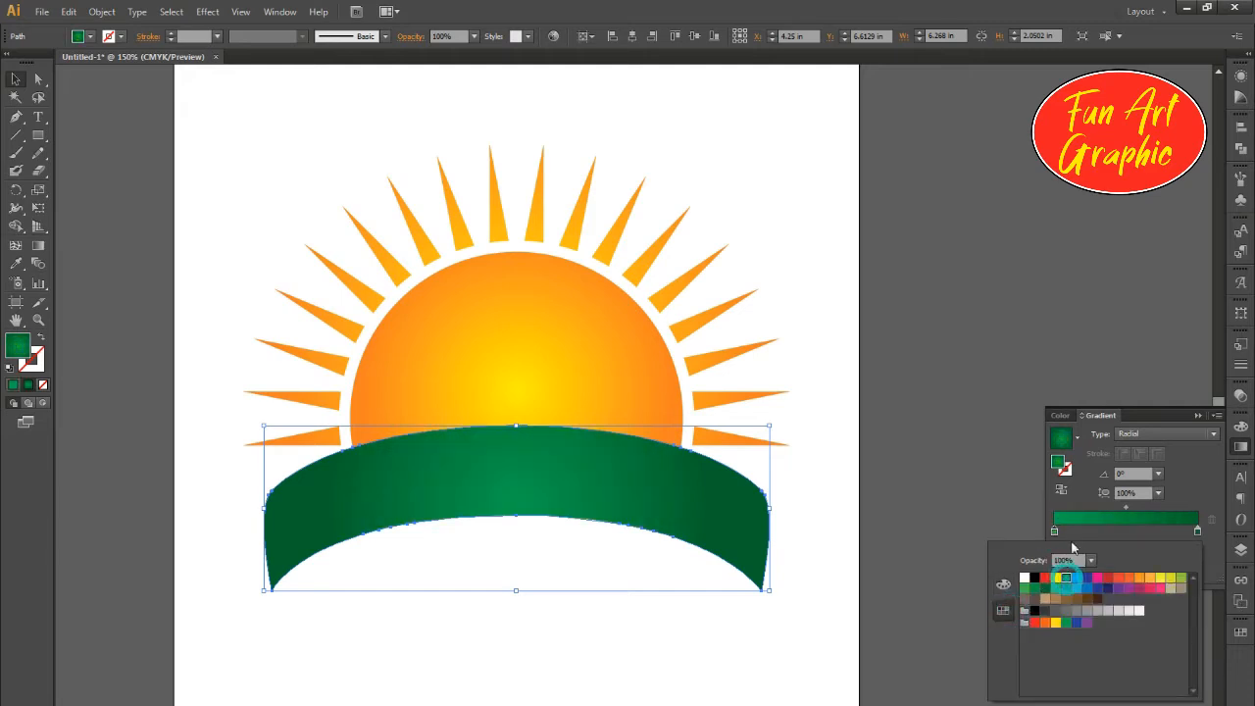
click(898, 477)
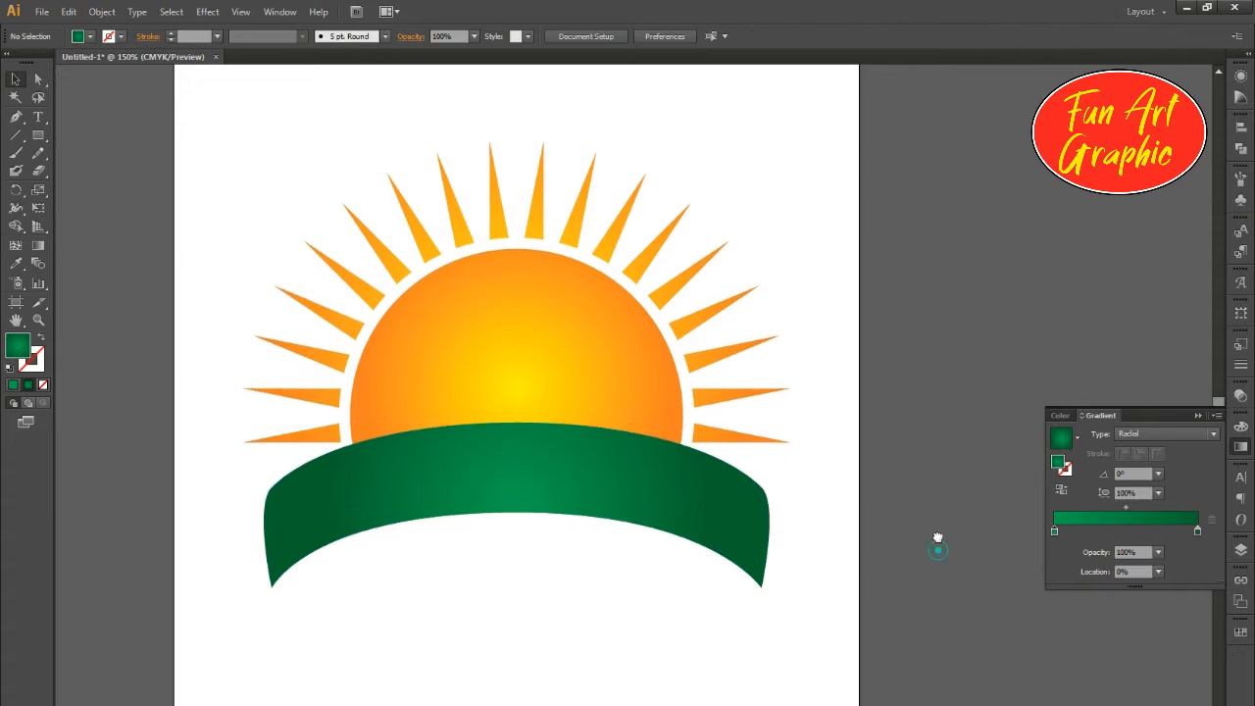
Step: Offset the green banner's path outward by 0.125 in with round joins
click(661, 456)
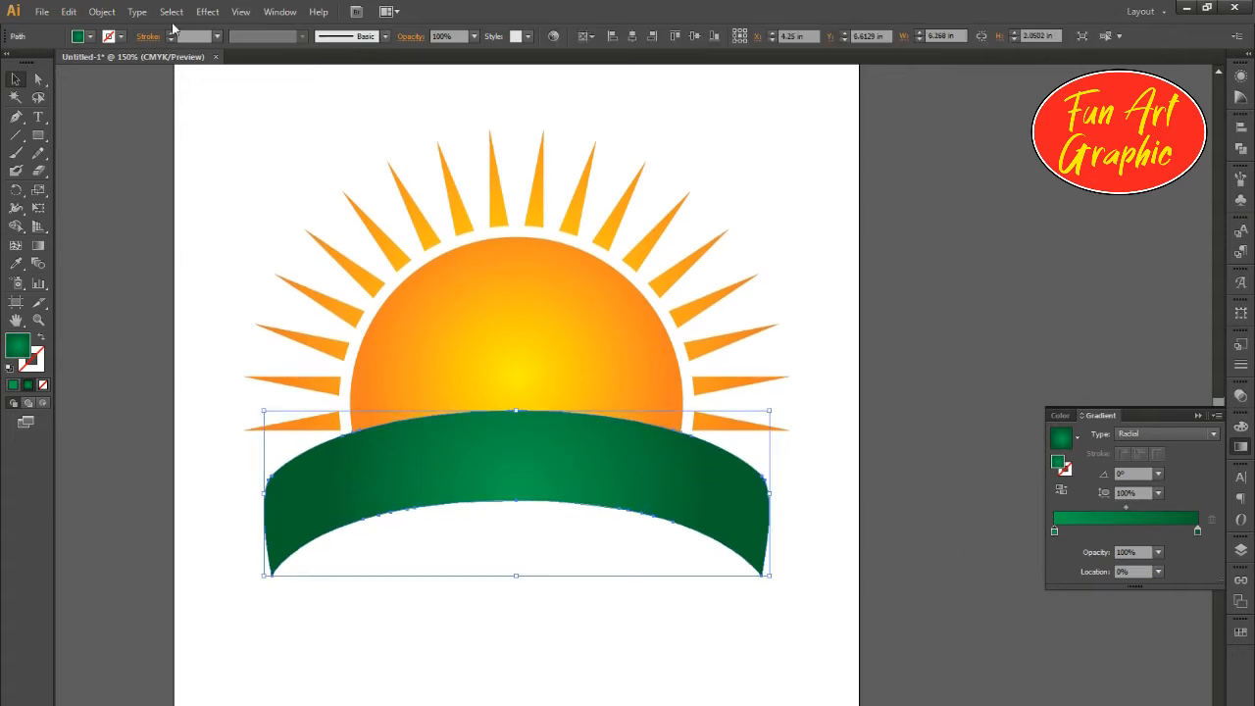
click(102, 12)
mouse_move(210, 317)
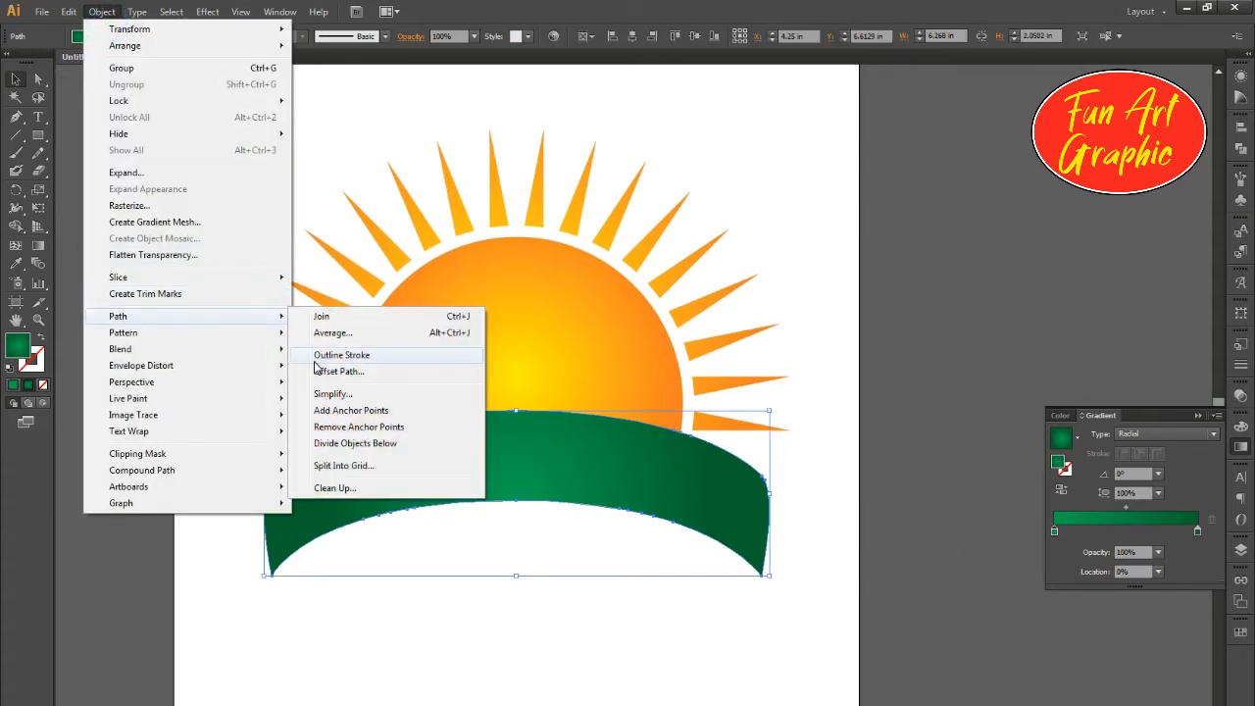
click(318, 370)
click(589, 343)
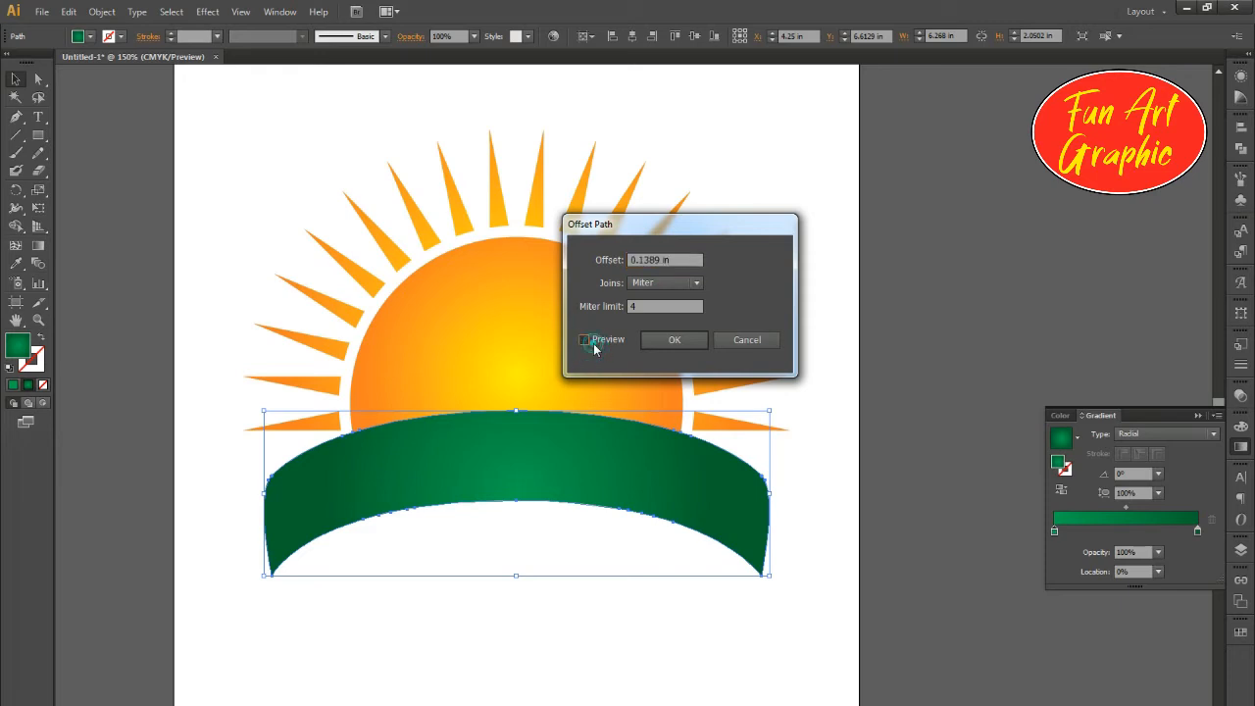
scroll(673, 259, down, 1)
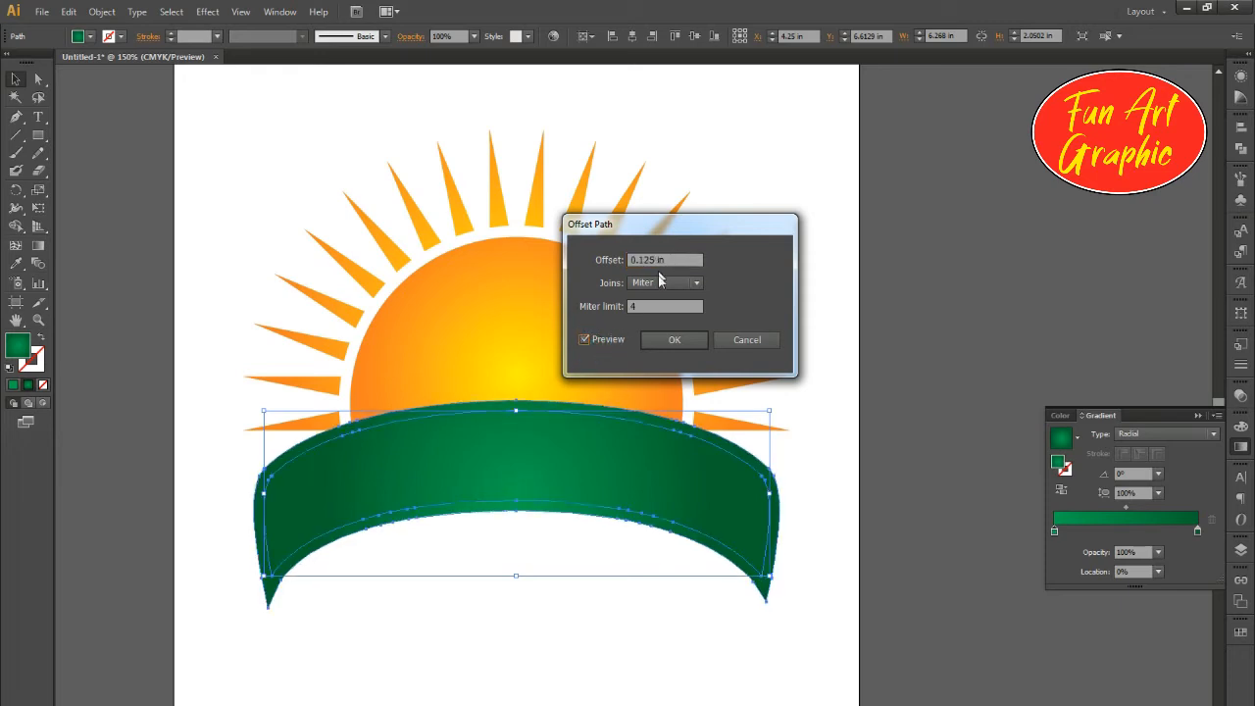
click(659, 280)
click(659, 316)
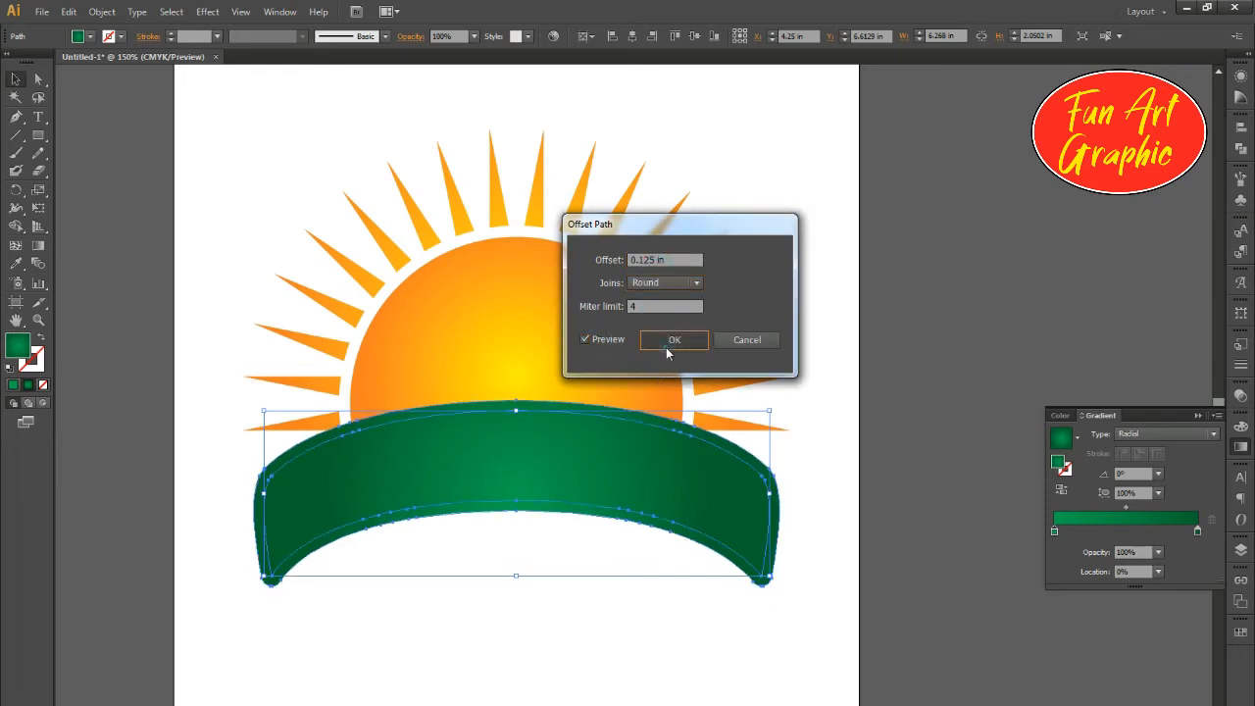
click(670, 339)
Step: Fill the offset banner outline with white sampled from the blank artboard and deselect it
key(i)
click(260, 130)
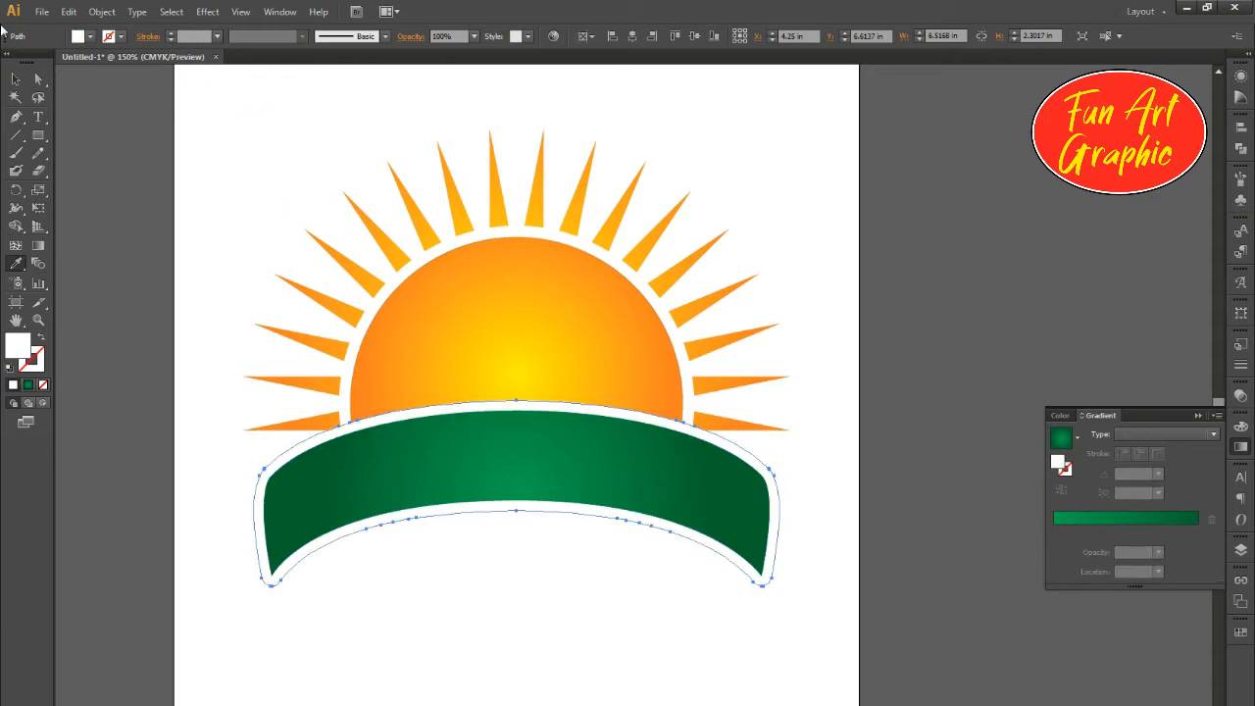
click(14, 83)
drag(606, 469, 606, 461)
click(873, 502)
key(ctrl+minus)
key(ctrl+minus)
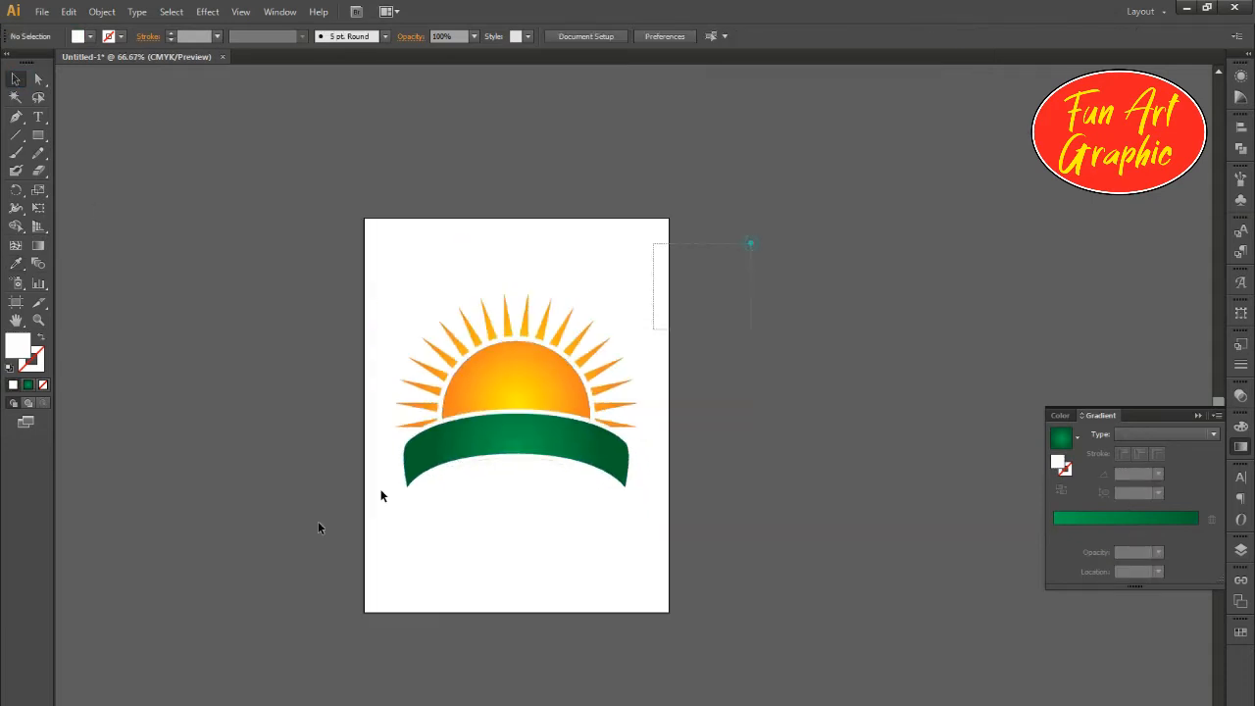
Step: Group all the artwork, centre it vertically on the artboard and deselect it
key(ctrl+a)
key(ctrl+g)
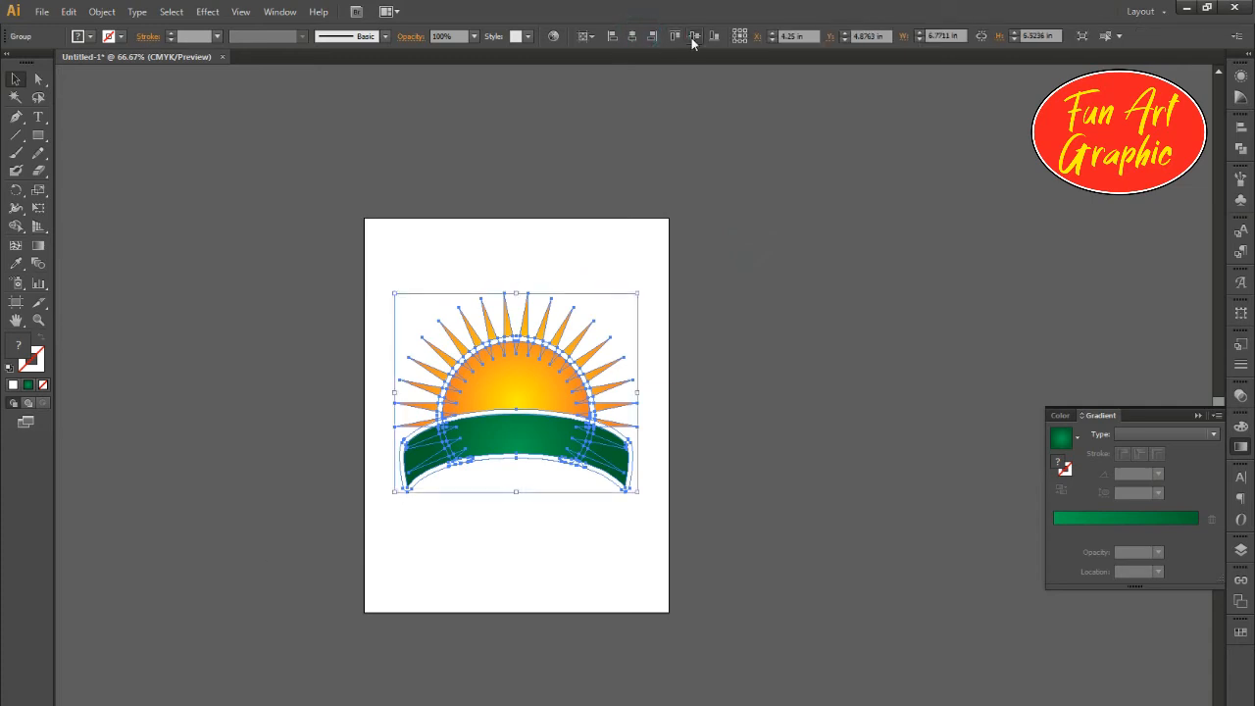
click(692, 39)
key(ctrl+plus)
click(863, 460)
key(ctrl+minus)
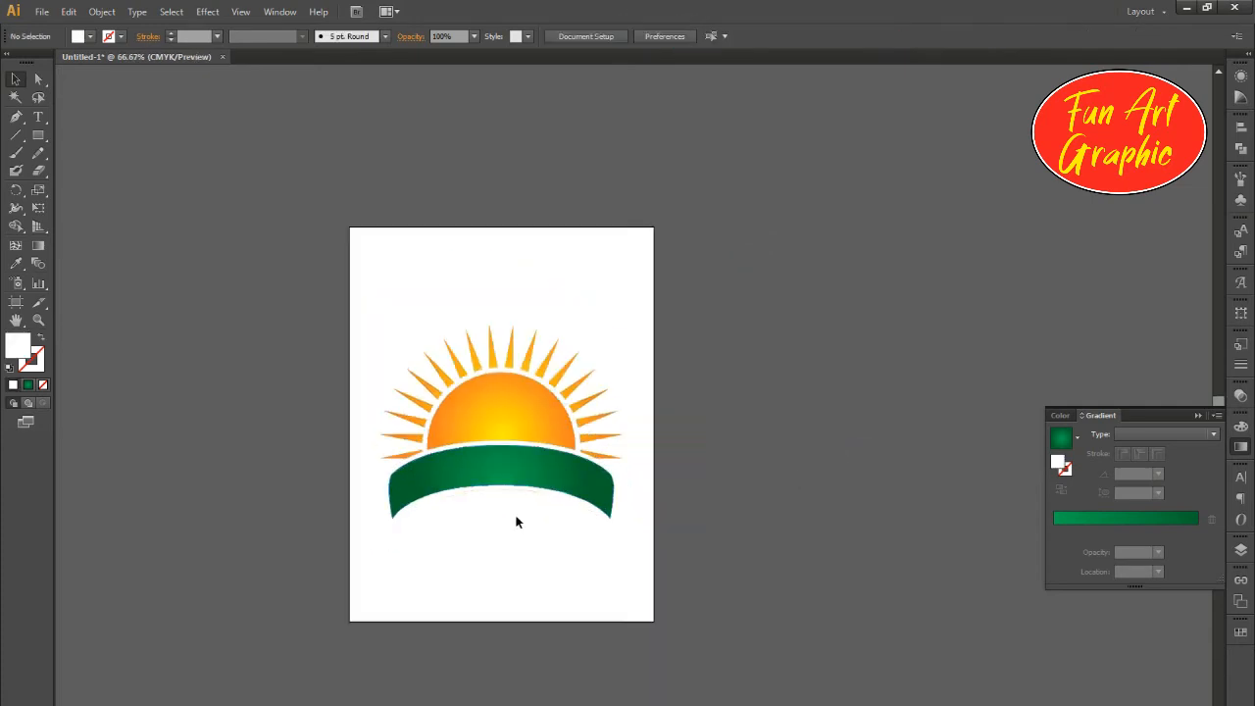
Step: Ungroup the logo artwork and deselect it
key(ctrl+plus)
click(513, 469)
right_click(513, 466)
click(549, 554)
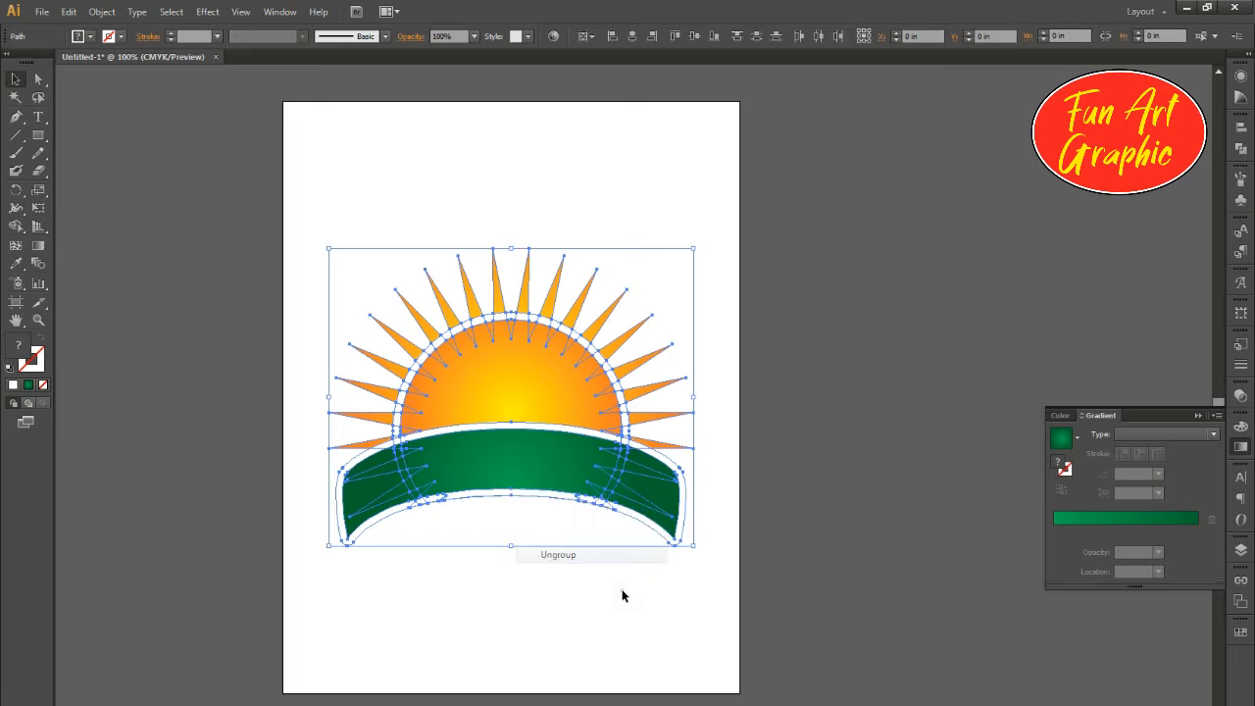
click(622, 596)
Step: Paste a copy of the sun body in front, shift it slightly down and to the right, and select the original sun
alt+scroll(498, 364, up, 1)
click(496, 359)
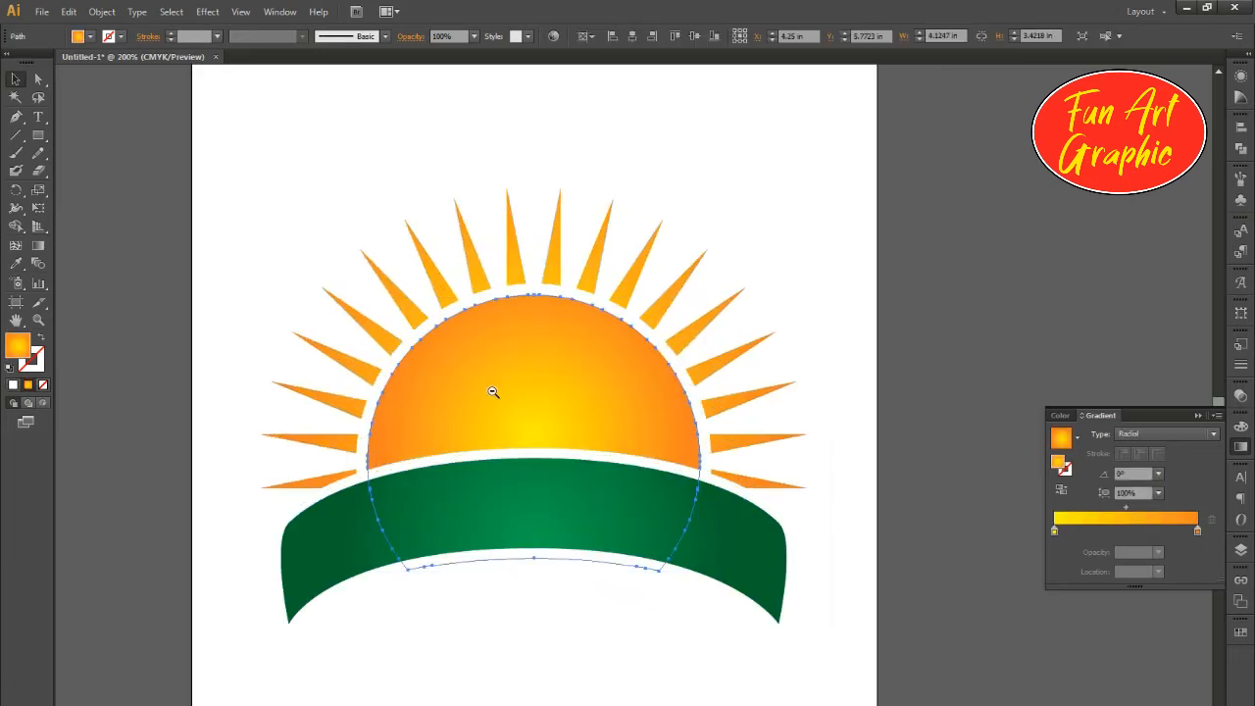
alt+scroll(493, 391, up, 1)
click(101, 12)
click(101, 12)
click(69, 12)
click(103, 86)
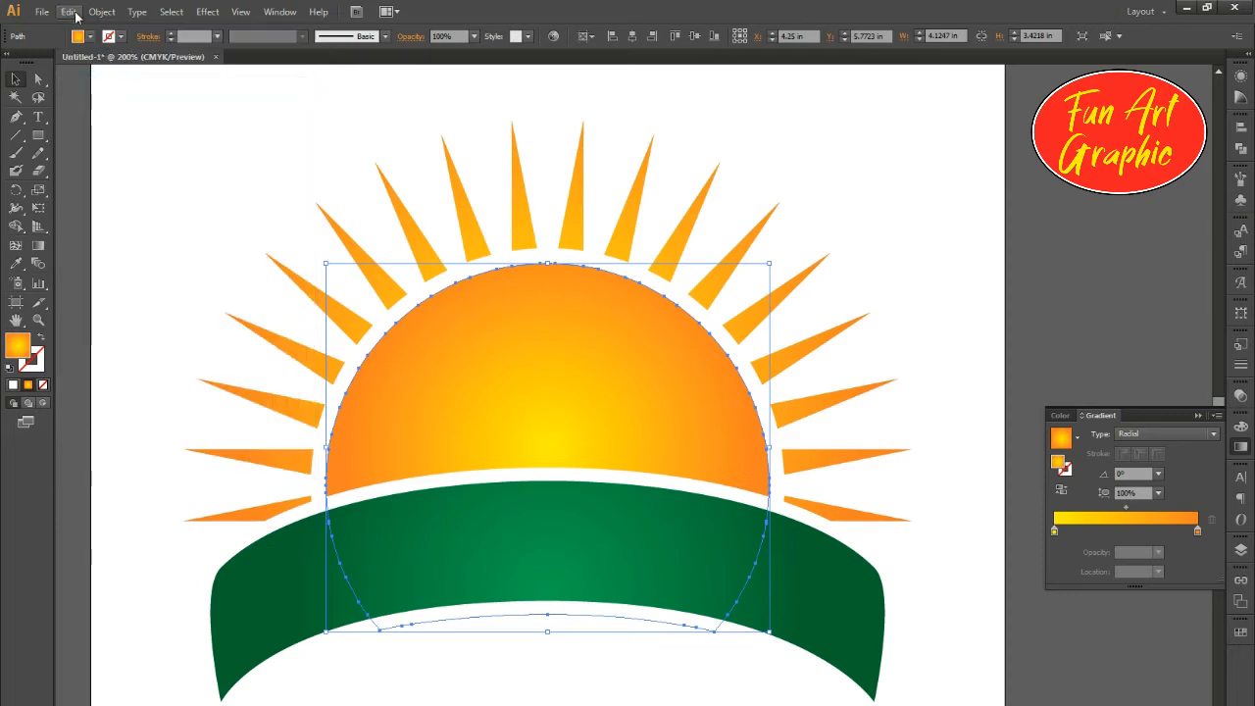
click(69, 11)
click(130, 117)
drag(535, 344, 540, 358)
click(495, 277)
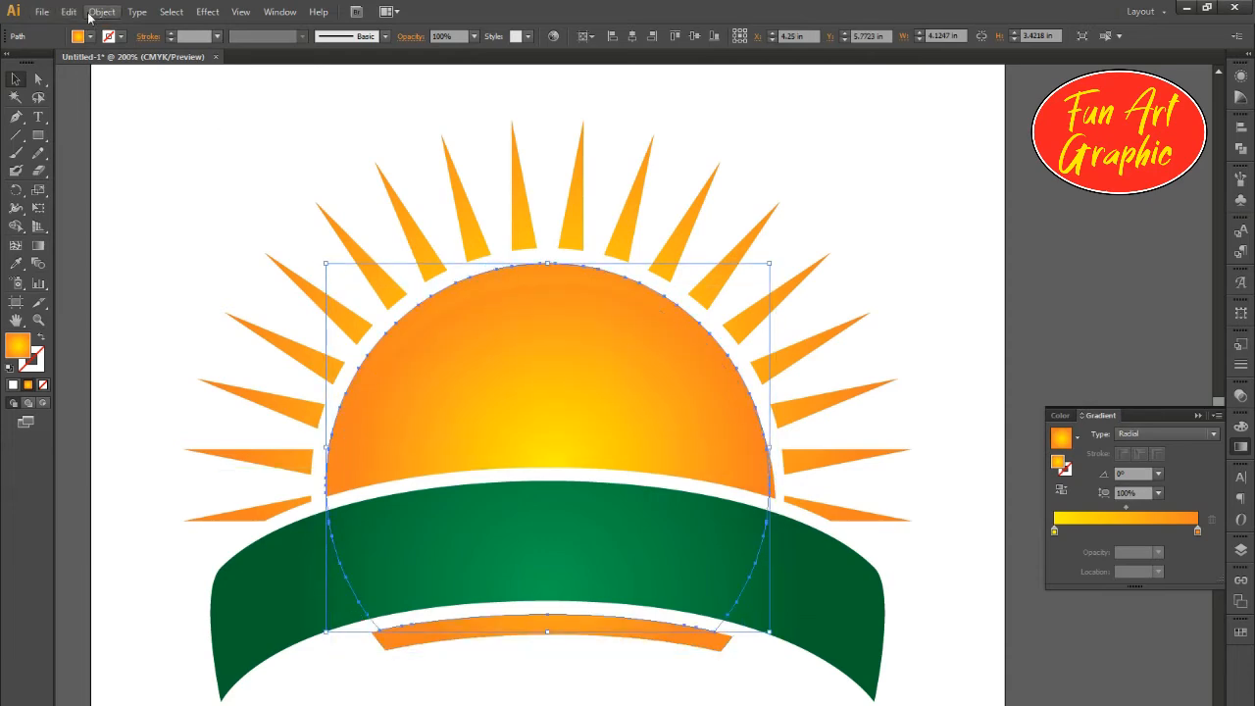
Step: Paste another sun copy in front and cut it with the shifted copy using Pathfinder, leaving a crescent along the sun's upper edge
click(68, 12)
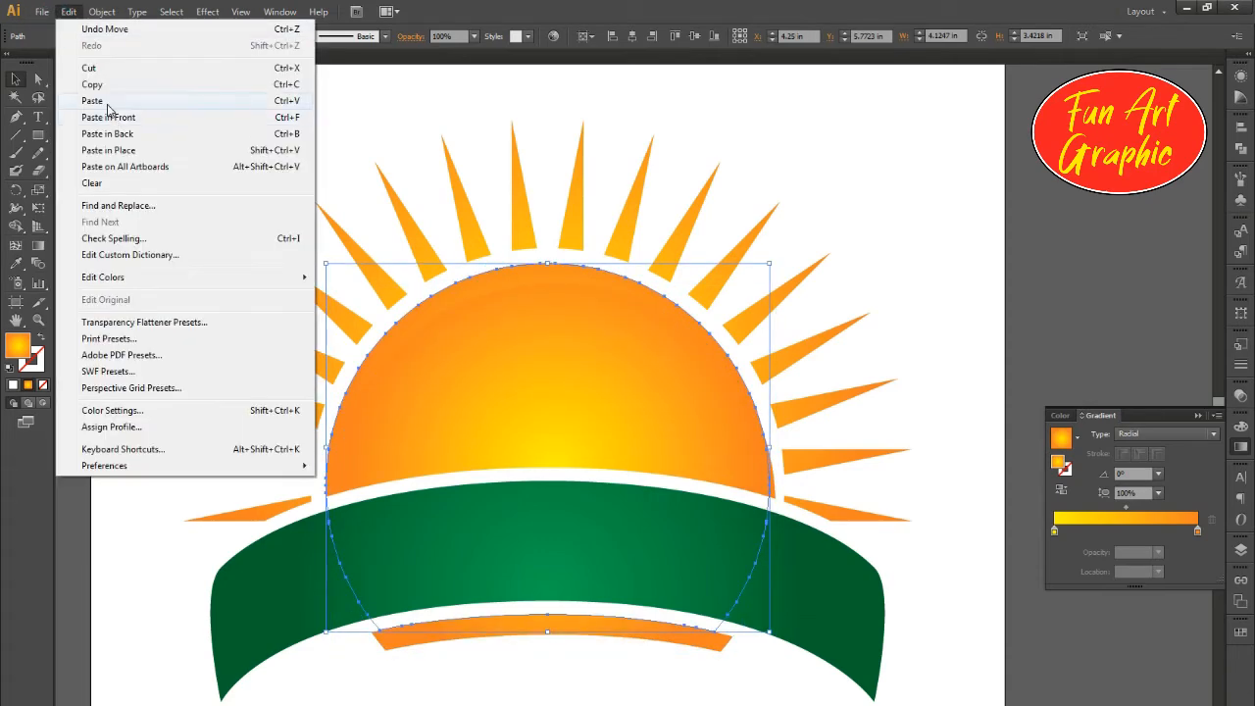
click(115, 123)
click(1241, 147)
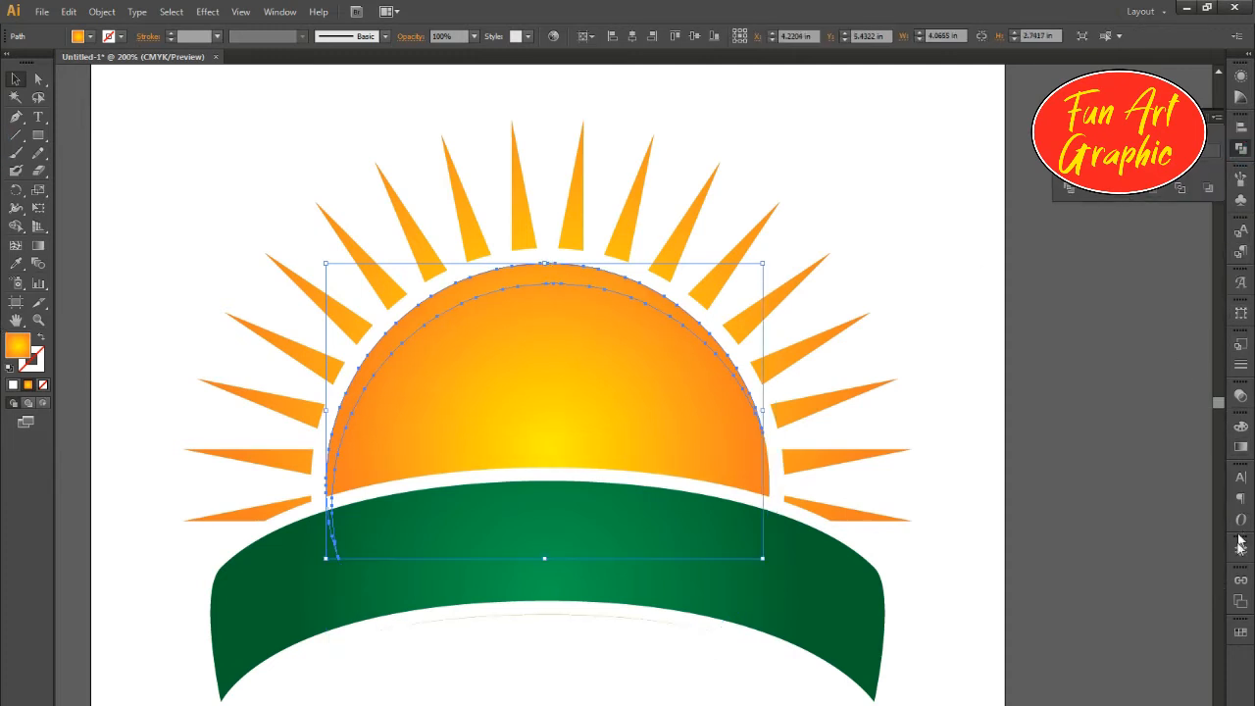
Step: Set the sun's crescent to Multiply at 20% opacity with a light grey fill, and deselect it
click(1241, 633)
click(1240, 395)
click(1092, 403)
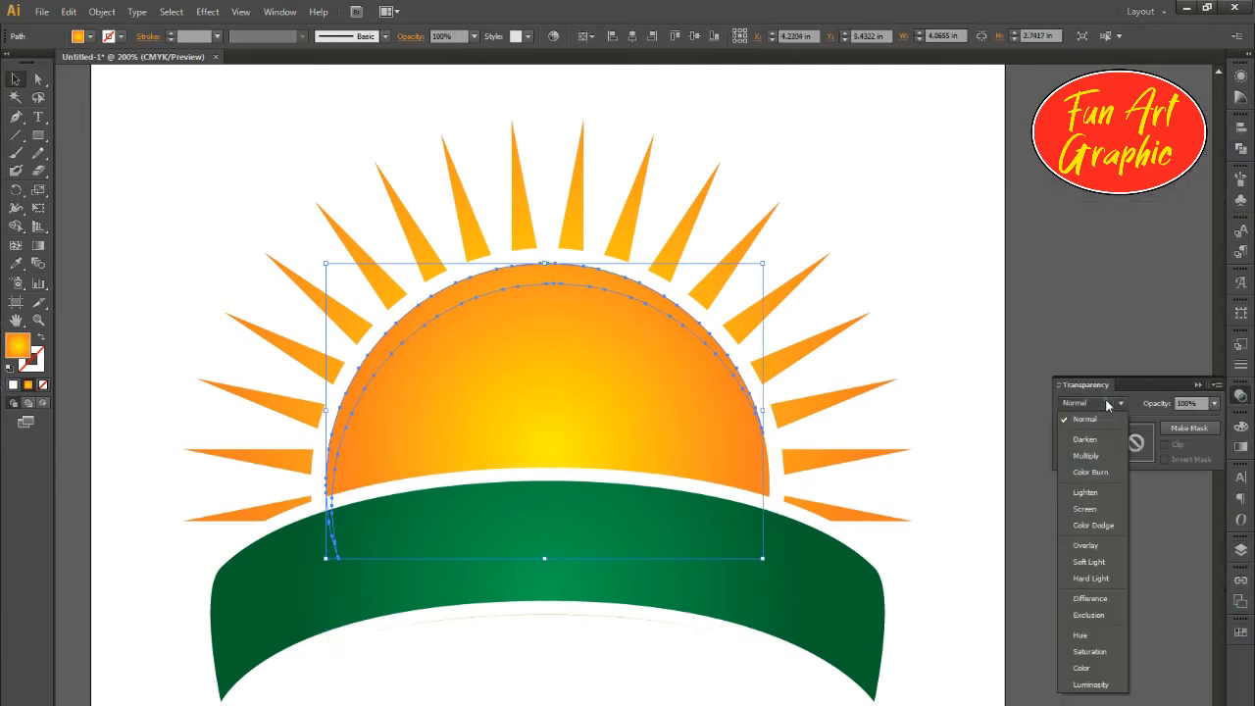
click(1079, 458)
text(20)
key(Return)
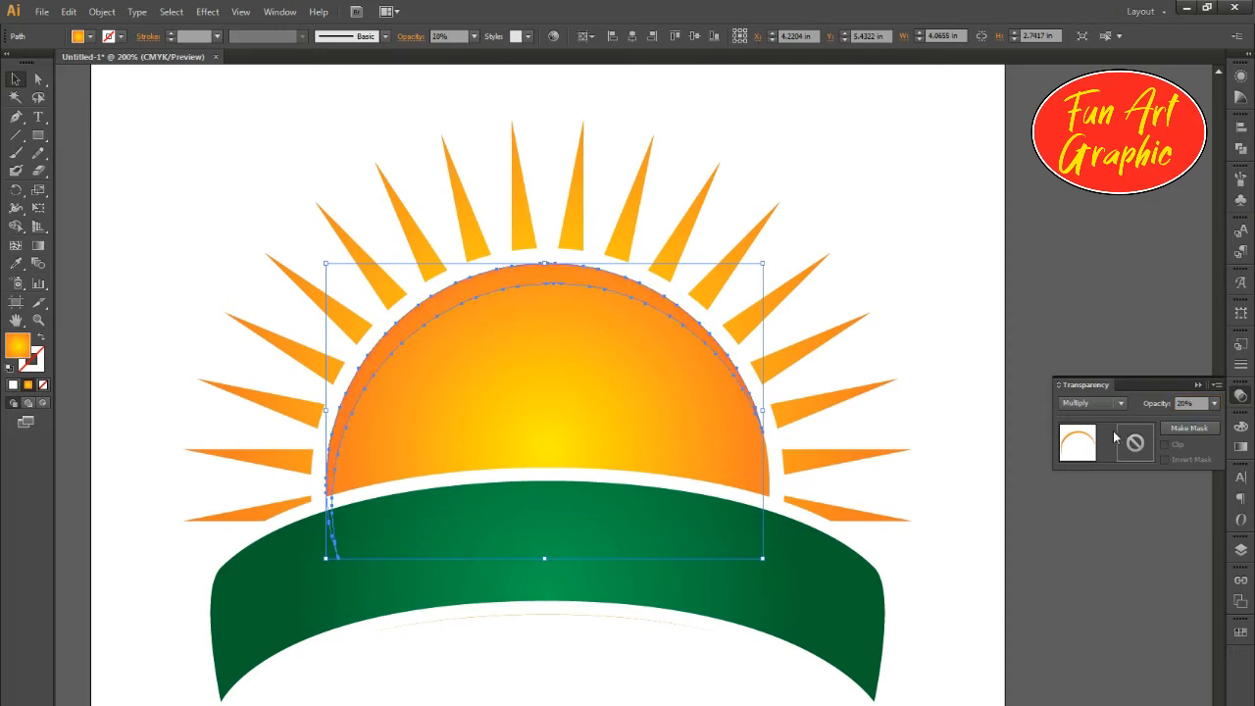
click(1242, 633)
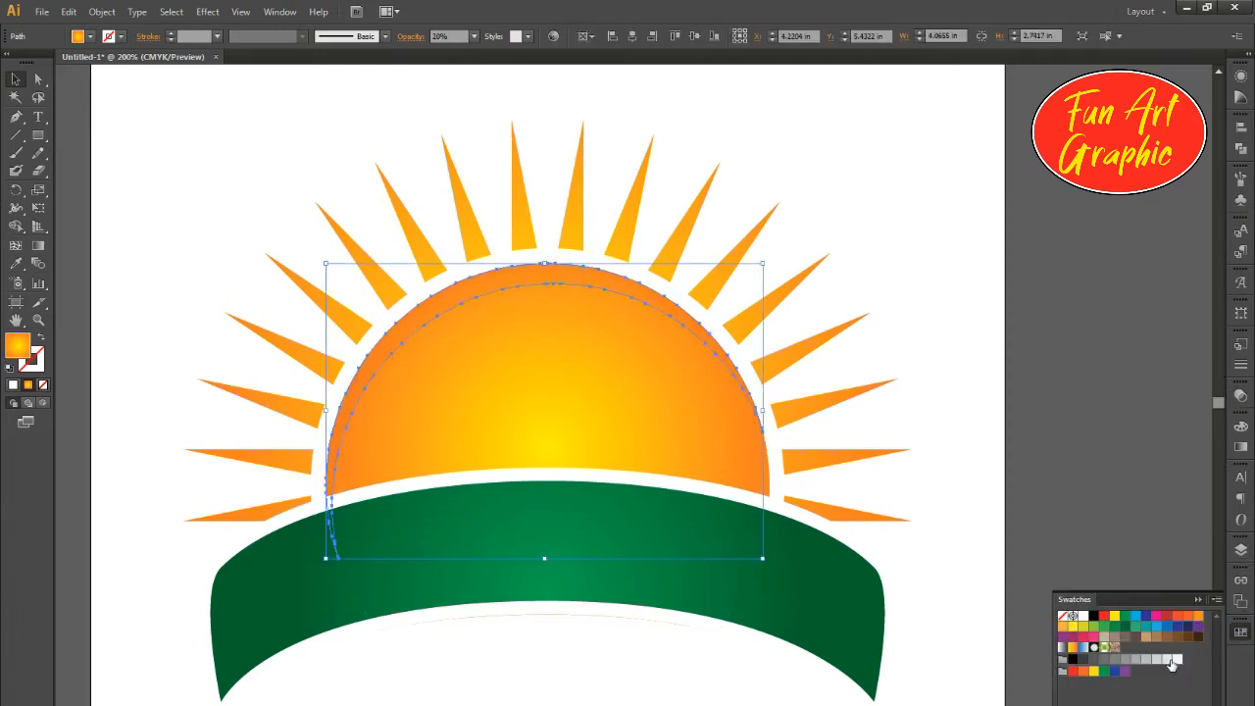
click(1092, 353)
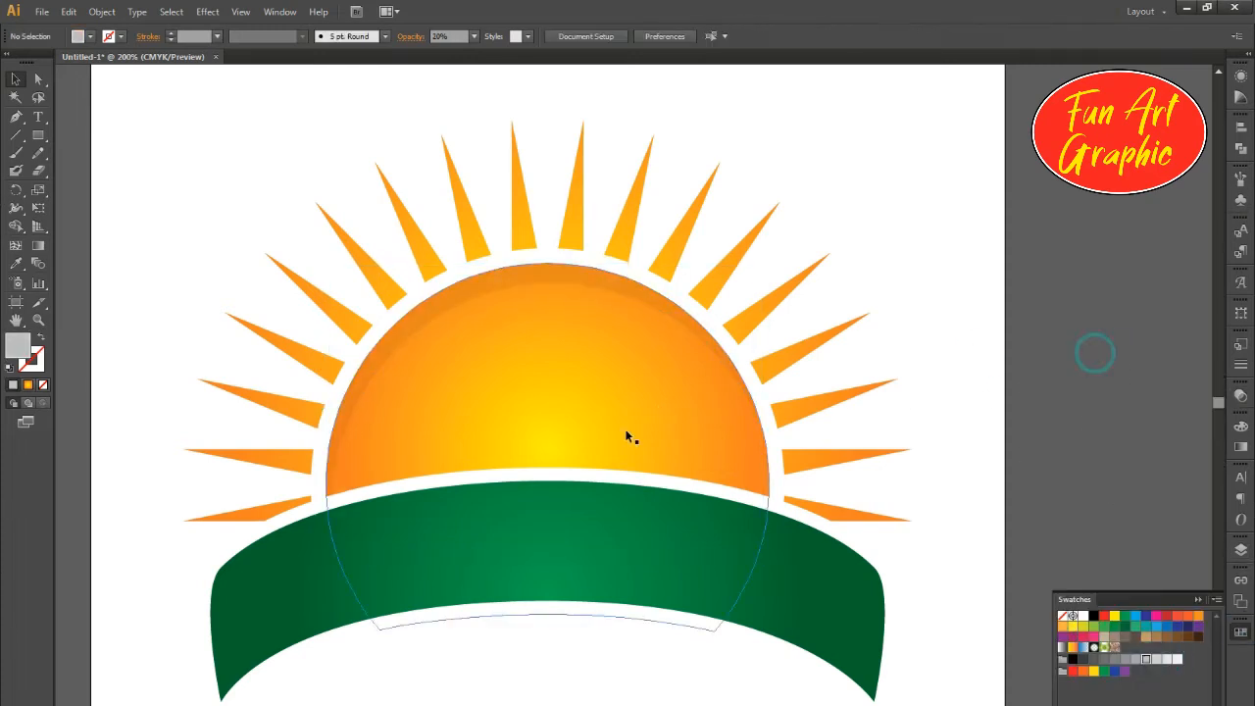
Step: Paste a copy of the green banner in front, move it slightly down, and paste another copy over the original banner
scroll(994, 361, down, 2)
click(754, 450)
click(69, 11)
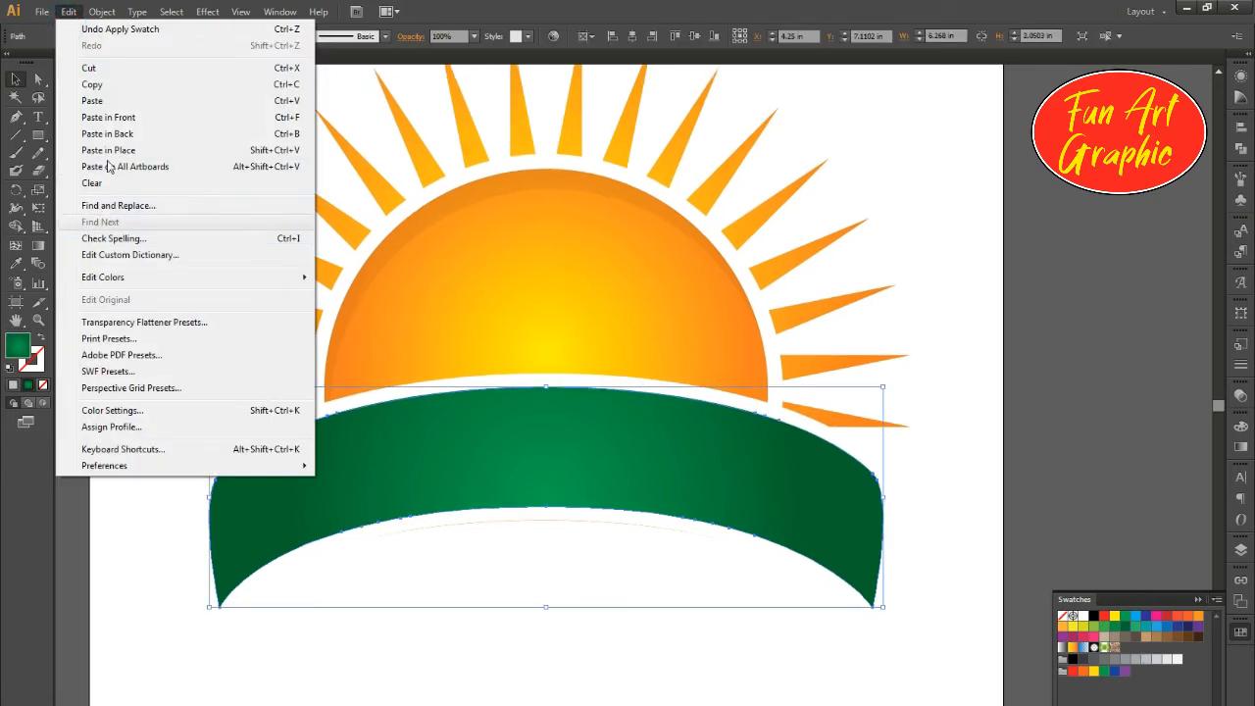
click(69, 11)
click(68, 10)
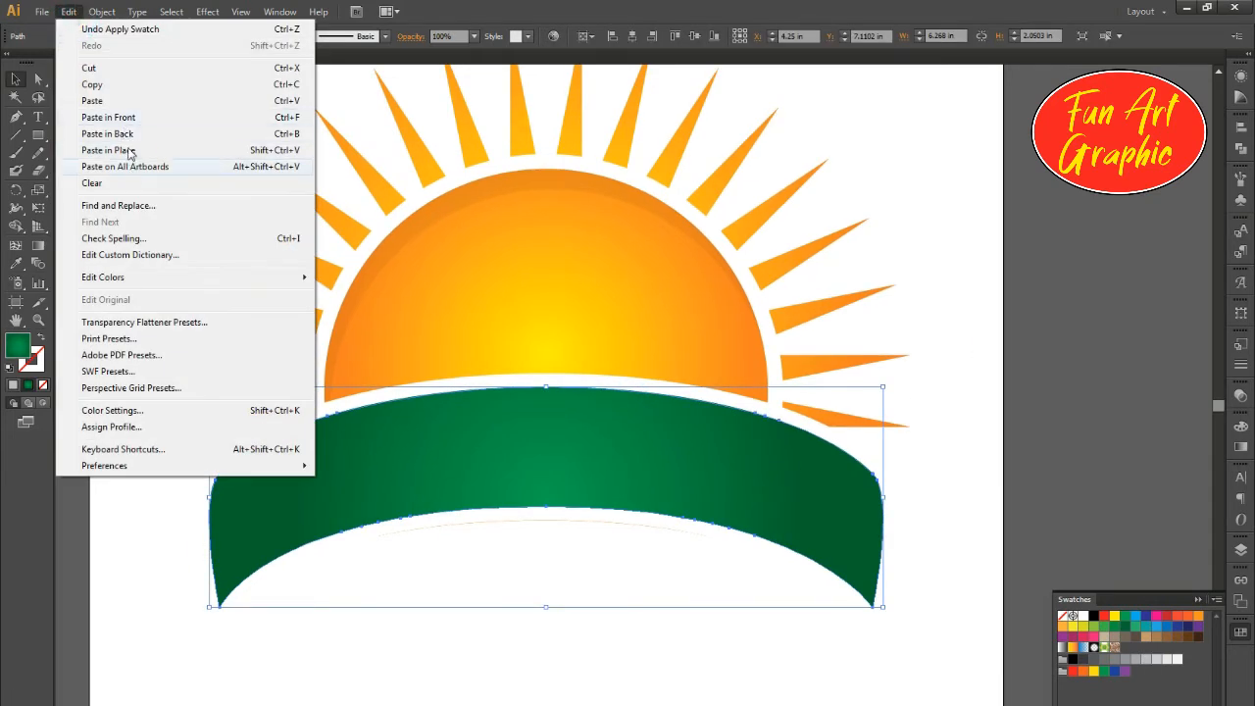
click(126, 118)
drag(663, 428, 664, 452)
drag(586, 443, 575, 398)
click(69, 10)
click(68, 11)
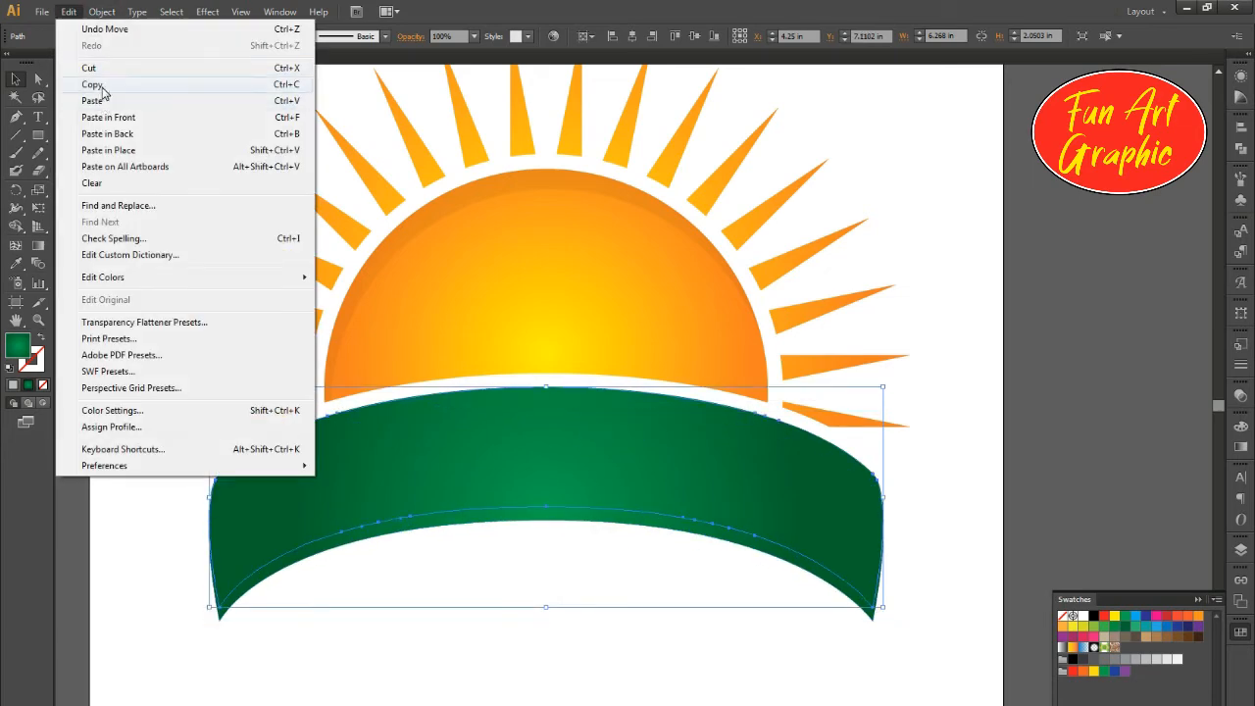
click(108, 116)
Step: Select both banner copies and subtract one from the other with Pathfinder, leaving a strip along the banner's upper edge
scroll(534, 461, up, 1)
drag(628, 410, 628, 413)
click(617, 330)
click(610, 355)
shift+click(612, 410)
click(1242, 151)
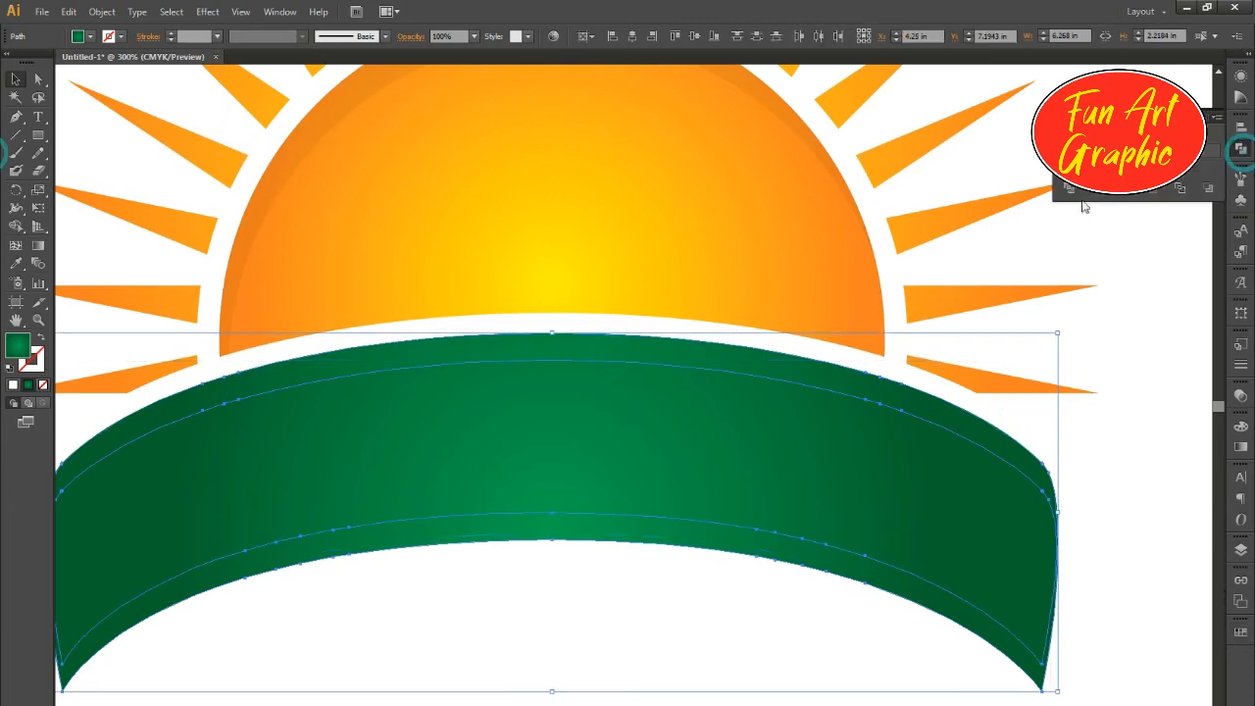
click(1095, 150)
key(alt+space)
click(701, 390)
click(710, 363)
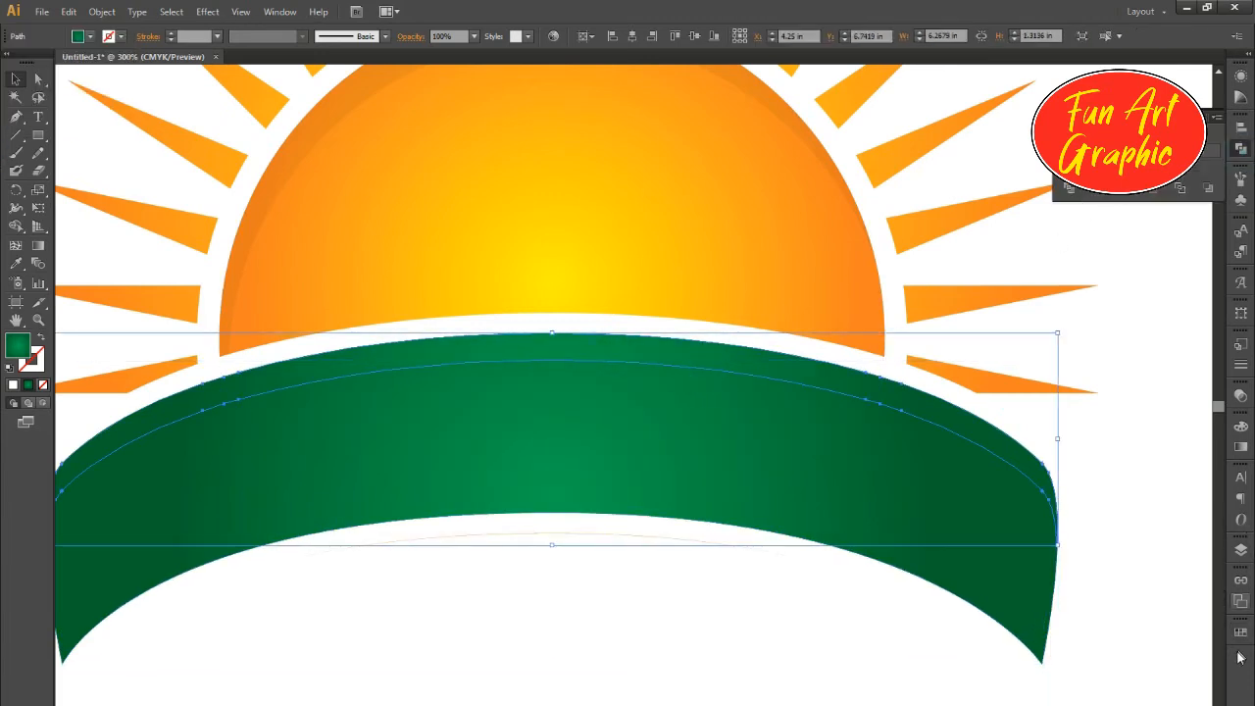
Step: Set the banner's upper strip to Multiply blending and fill it with light grey
click(1242, 402)
click(1092, 403)
click(1078, 449)
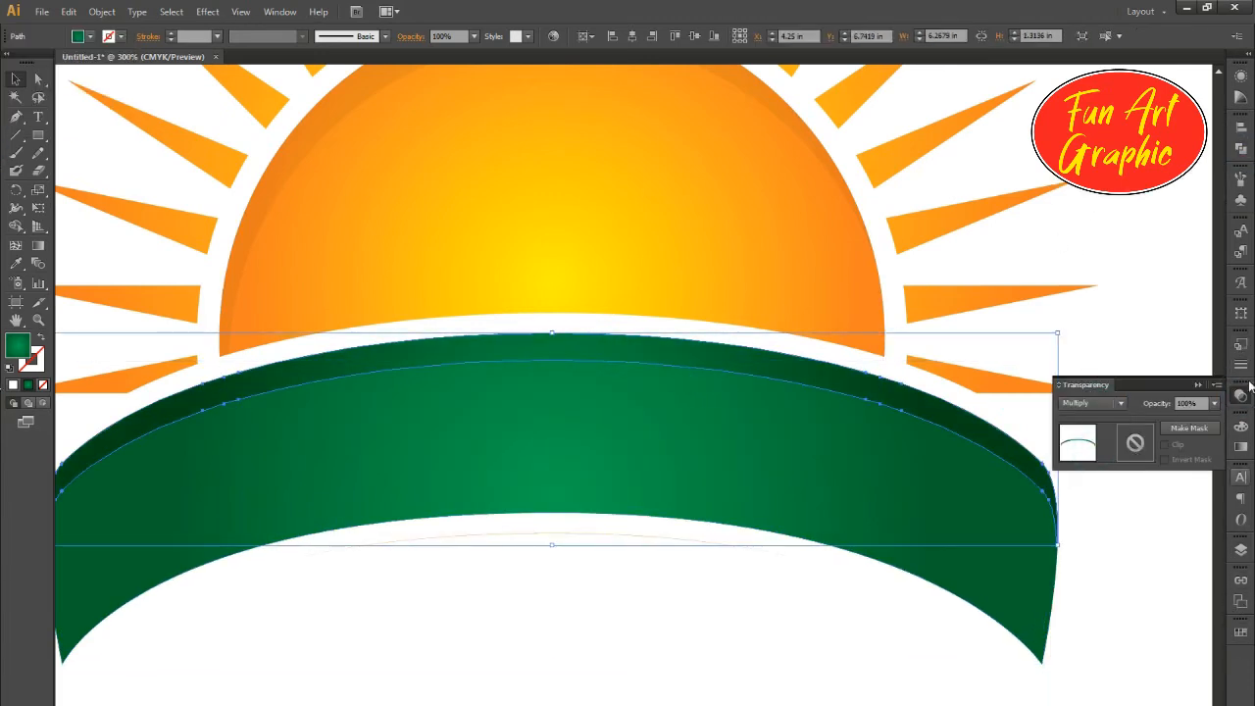
click(1239, 633)
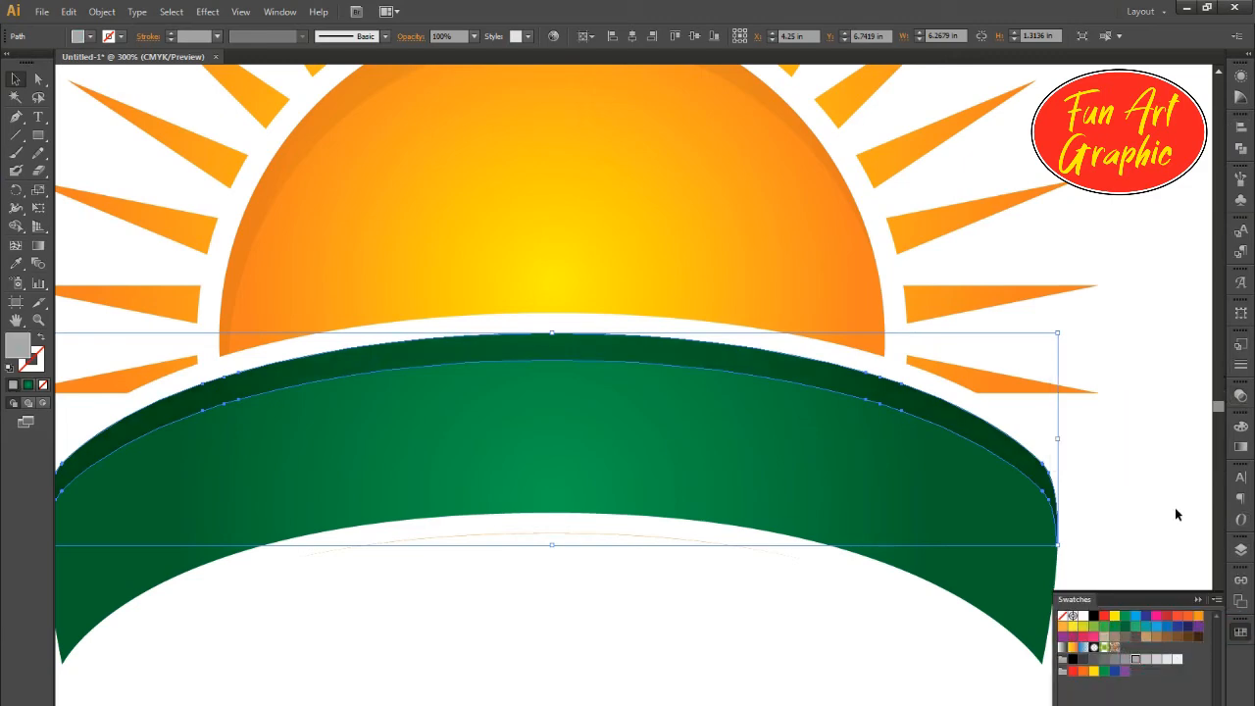
key(ctrl+minus)
Step: Paste two copies of the green banner in place in front of it
mouse_move(656, 441)
mouse_down()
mouse_move(712, 451)
mouse_move(634, 431)
mouse_up()
click(69, 11)
click(93, 83)
click(69, 12)
click(105, 118)
click(628, 466)
click(69, 10)
click(95, 86)
click(68, 11)
click(113, 118)
Step: Move the front banner copy slightly up and subtract it from the other copy, leaving a strip along the banner's lower edge
drag(591, 457, 591, 447)
shift+click(591, 462)
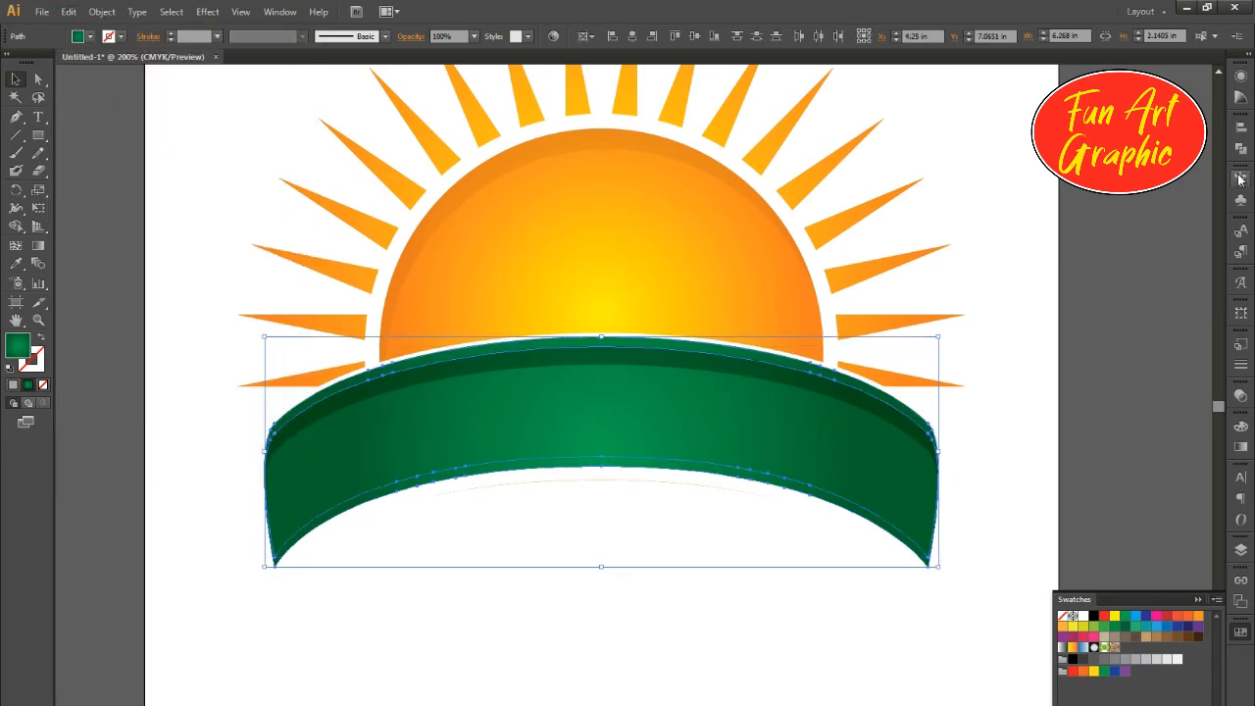
click(1241, 149)
click(1096, 151)
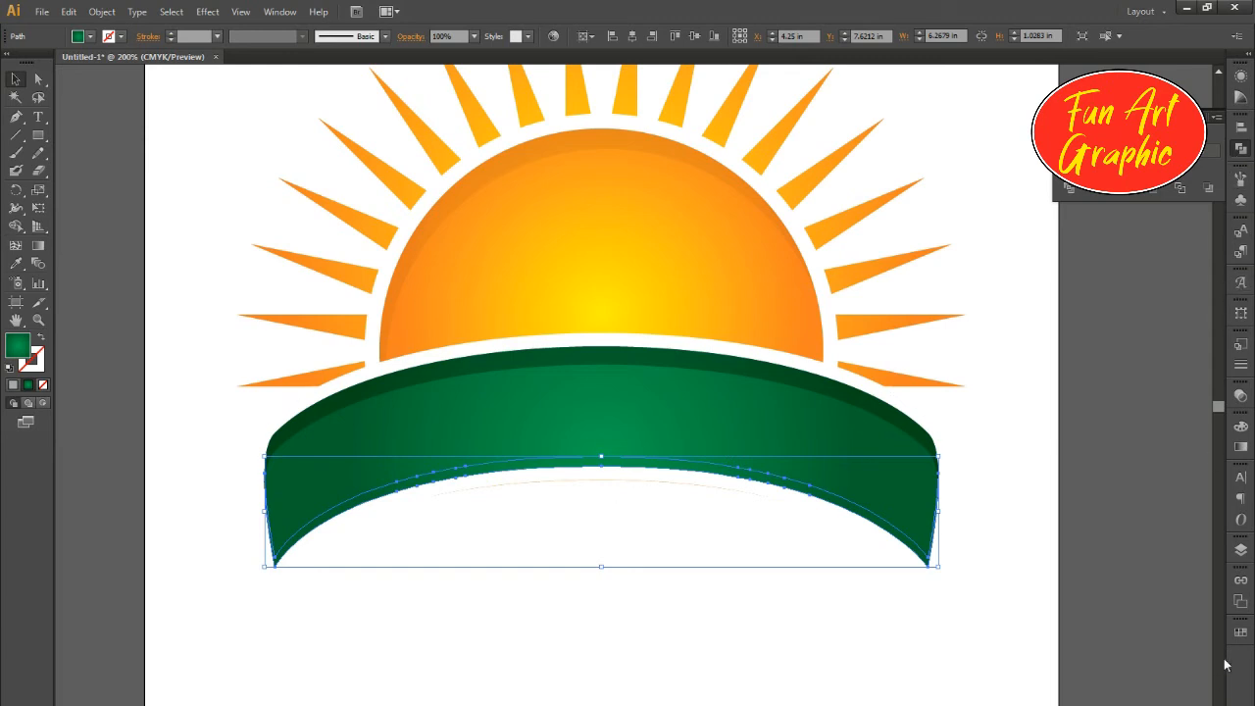
Step: Fill the banner's lower strip with white and set its opacity to 20%
click(1240, 632)
click(1090, 628)
click(1240, 395)
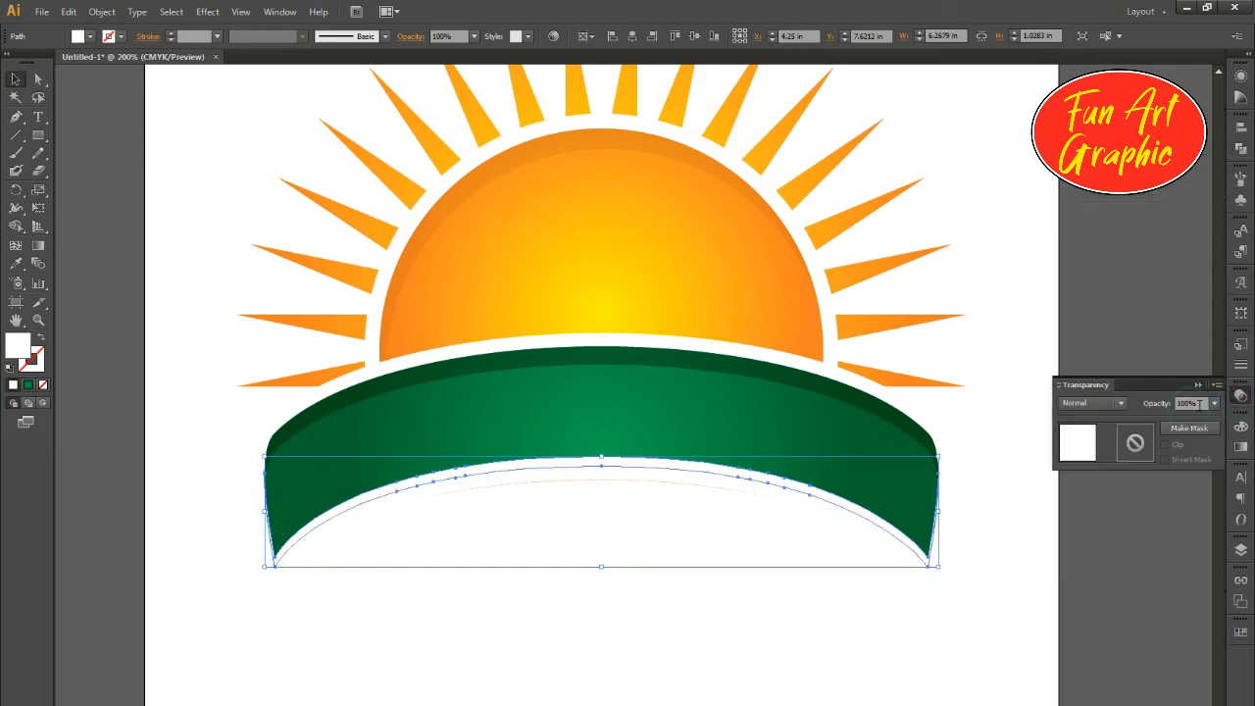
click(1199, 404)
text(20)
key(Return)
Step: Raise the white lower strip's opacity to 30%, keeping Normal blending
click(1242, 234)
click(1087, 406)
click(843, 509)
click(1241, 397)
text(30)
key(Return)
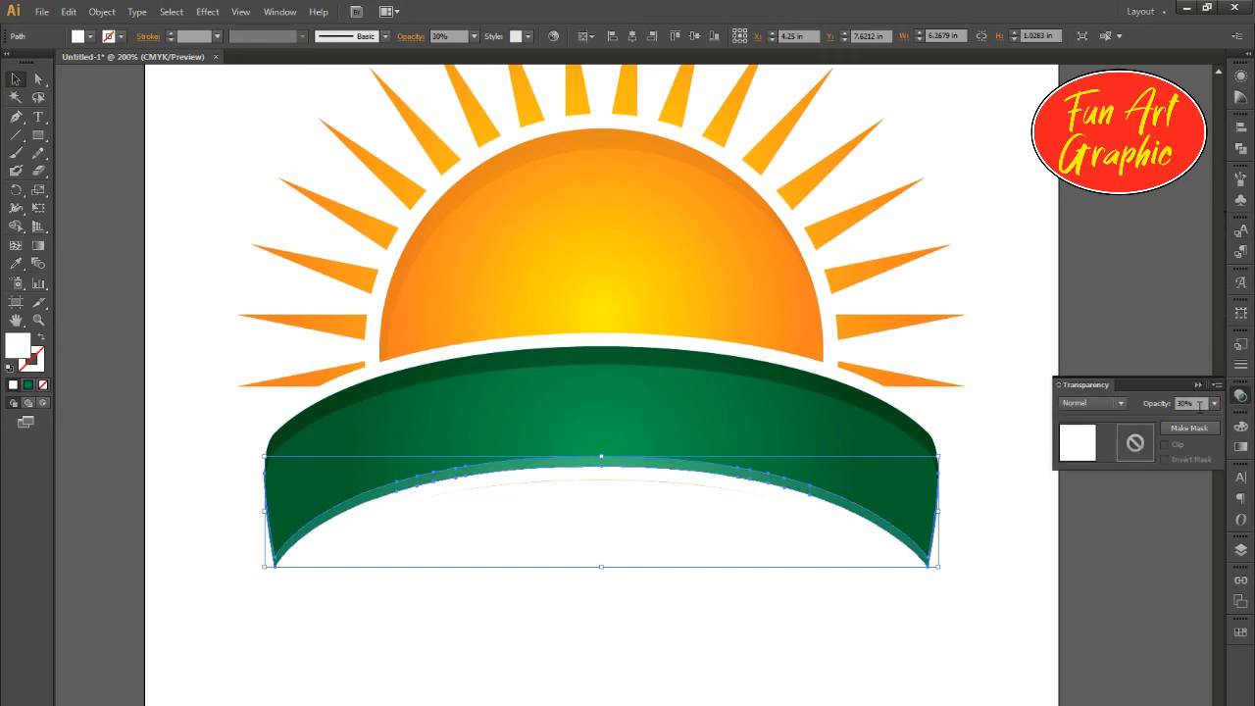
Step: Deselect the white lower strip and examine the whole sun and banner artwork
click(1142, 293)
scroll(648, 394, down, 2)
drag(857, 171, 519, 451)
scroll(640, 324, up, 1)
click(912, 428)
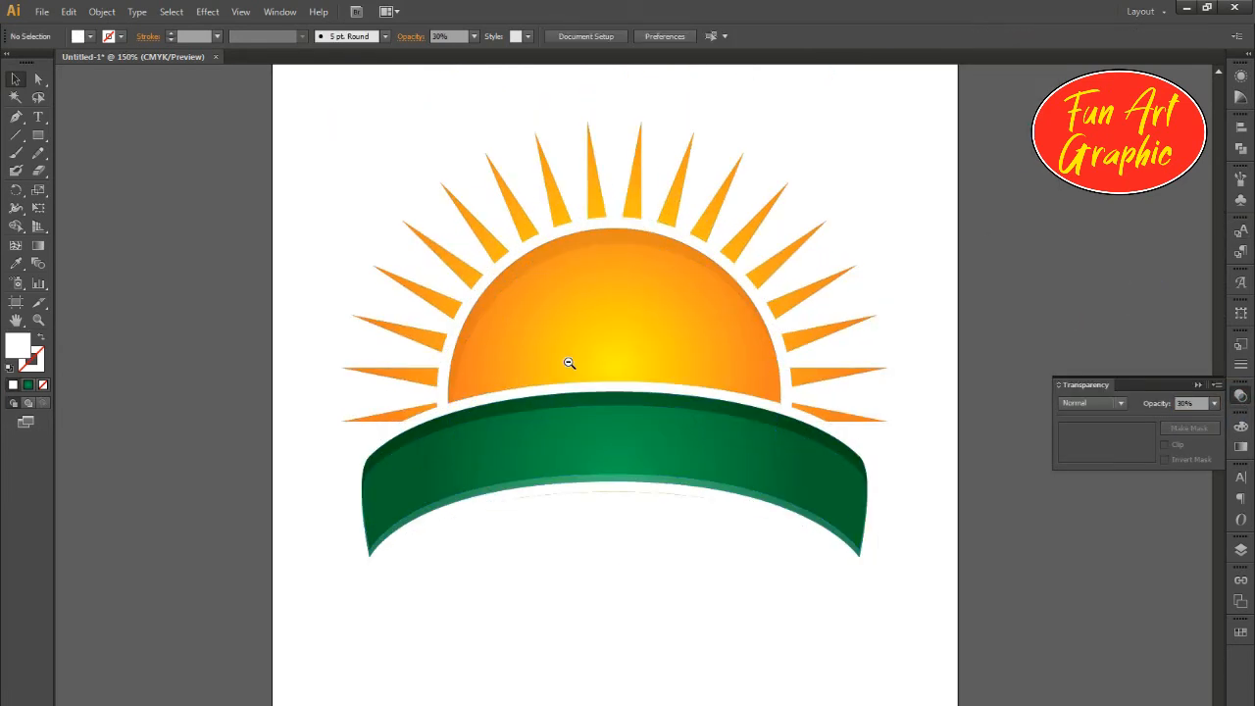
scroll(571, 362, up, 1)
click(651, 339)
click(825, 494)
click(706, 420)
Step: Select all the sun, ray and banner artwork and group it
scroll(706, 421, down, 2)
drag(935, 199, 485, 533)
scroll(764, 395, up, 1)
key(ctrl+g)
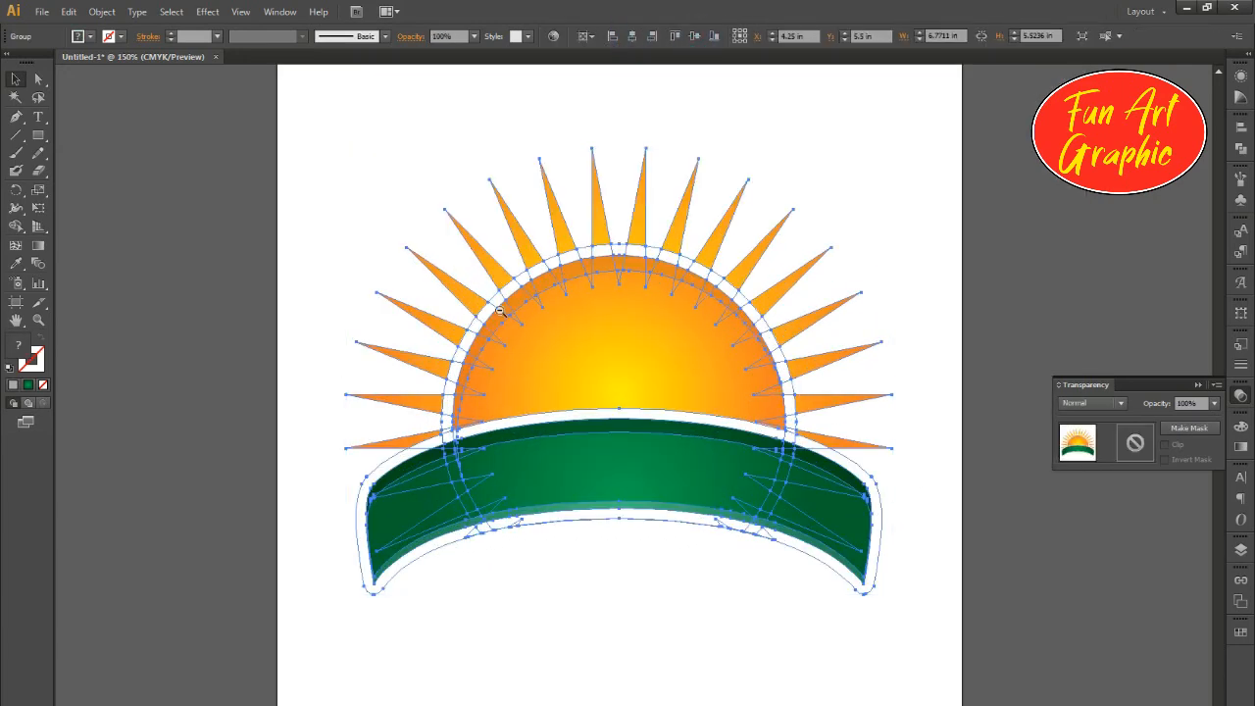
Step: Draw a gray rectangle about 8.63 × 11.28 in covering the artboard and center it on the artboard
scroll(748, 330, down, 2)
click(748, 330)
drag(233, 112, 696, 705)
key(v)
click(638, 36)
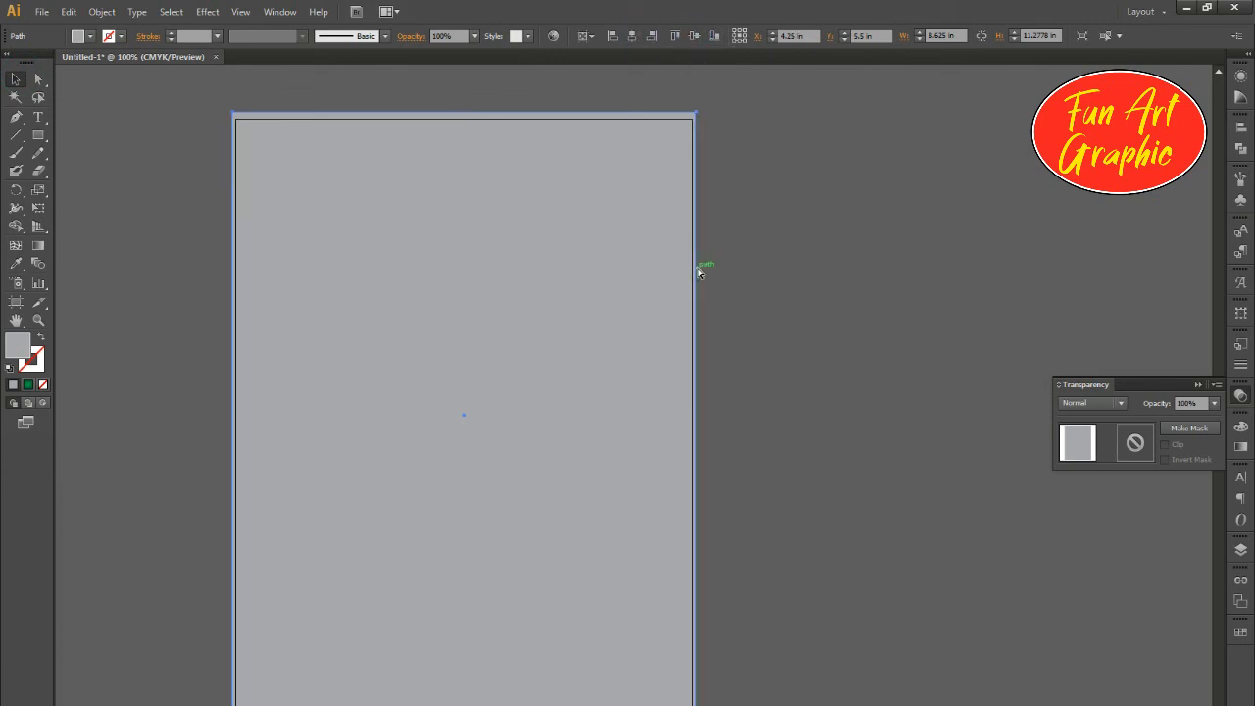
Step: Send the gray rectangle backward so it sits behind the logo group
click(71, 11)
right_click(503, 336)
mouse_move(555, 552)
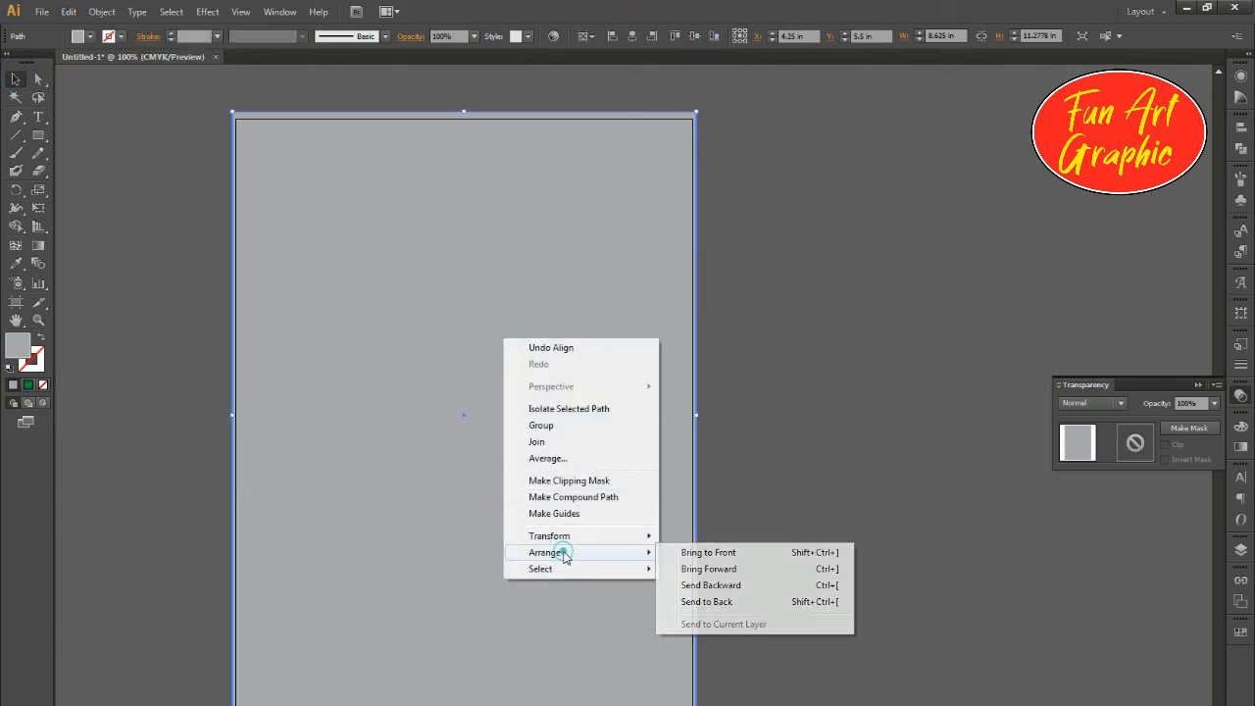
click(728, 585)
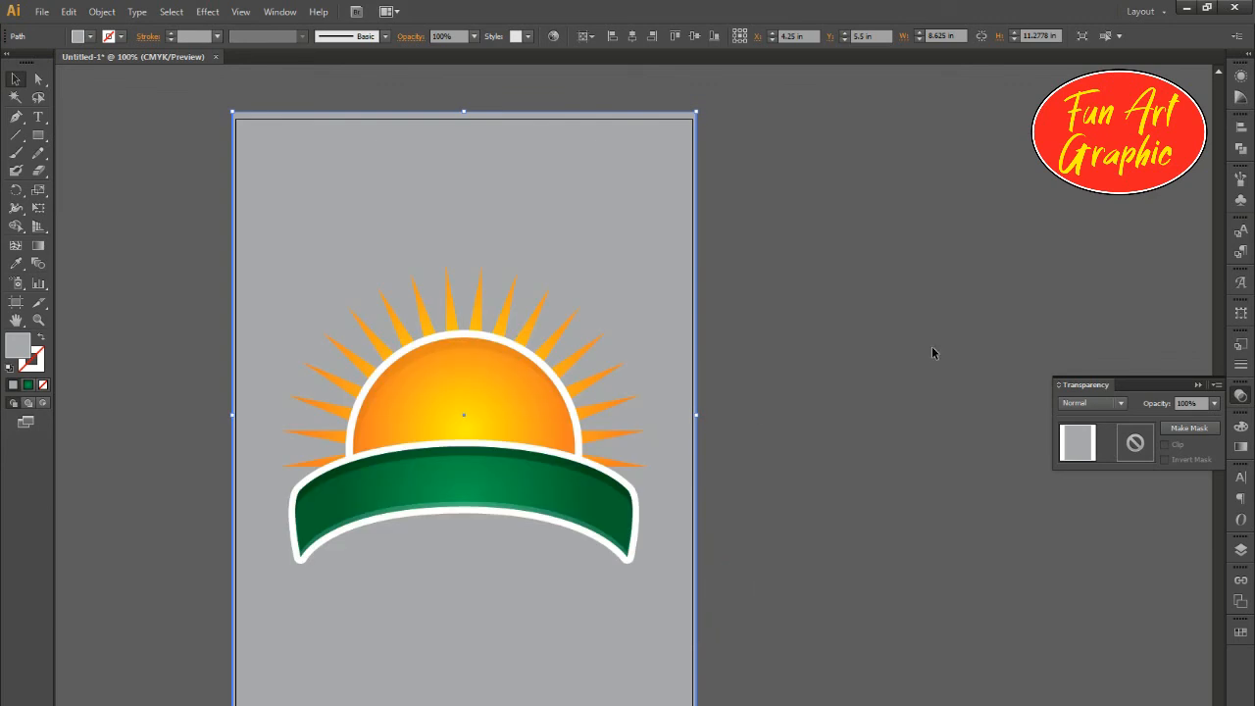
Step: Fill the background rectangle with a radial gradient and make its center color stop white
click(1240, 446)
click(1063, 441)
double_click(1054, 530)
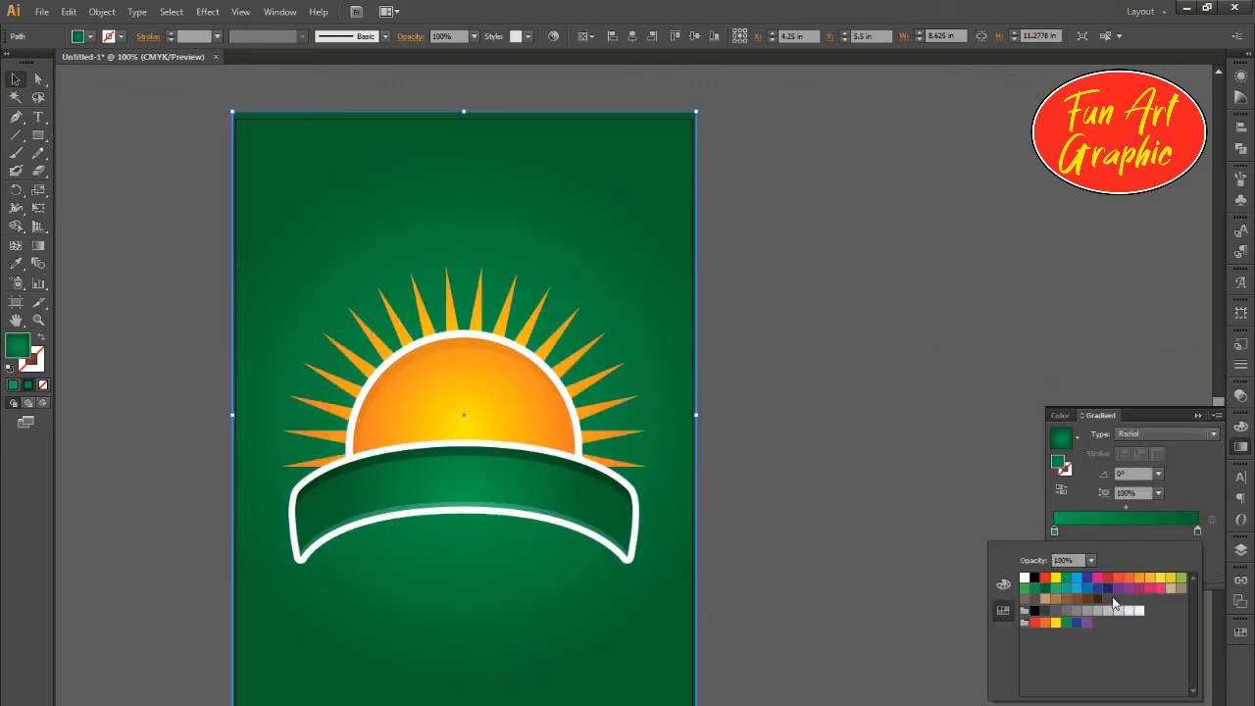
click(1024, 578)
click(1075, 586)
Step: Set the background gradient's outer color stop to light blue with 30% cyan and no magenta, yellow or black
double_click(1197, 530)
key(shift+Tab)
text(20)
key(Tab)
text(40)
key(Tab)
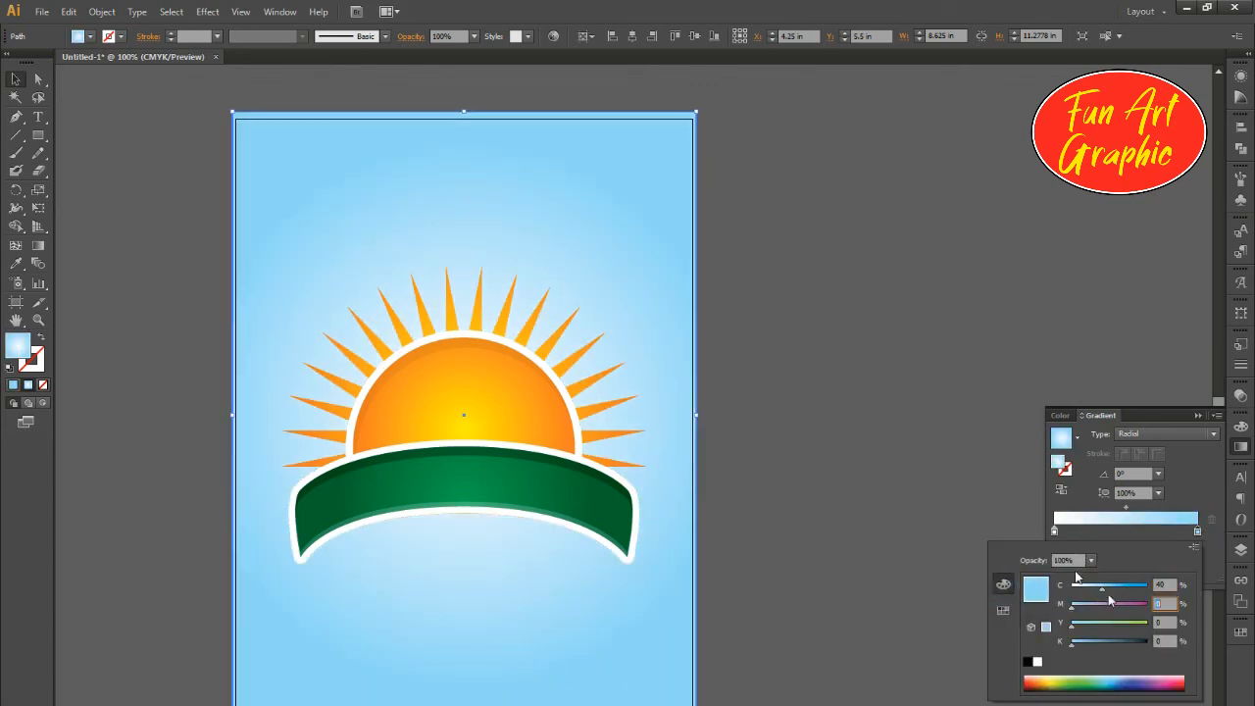
text(30)
key(Return)
Step: Deselect the background and examine the finished logo on the light blue artboard
click(912, 374)
drag(822, 500, 861, 477)
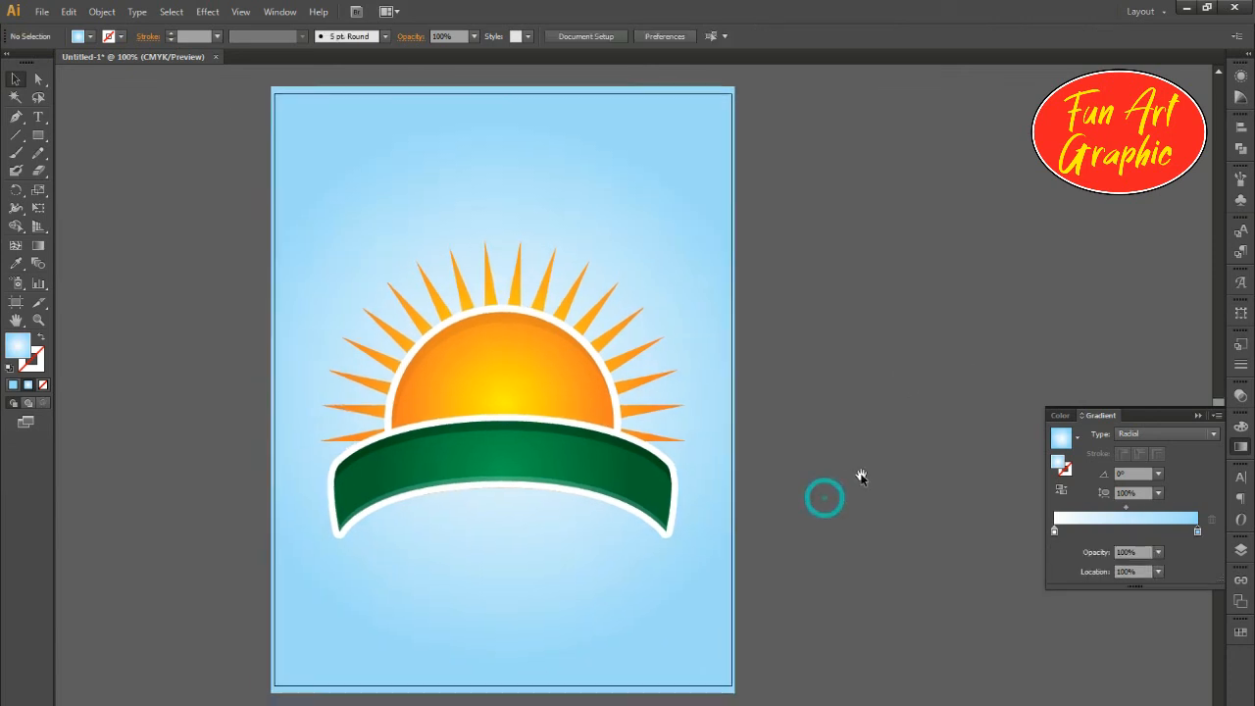
scroll(568, 450, up, 2)
drag(538, 505, 618, 569)
click(623, 599)
click(1101, 657)
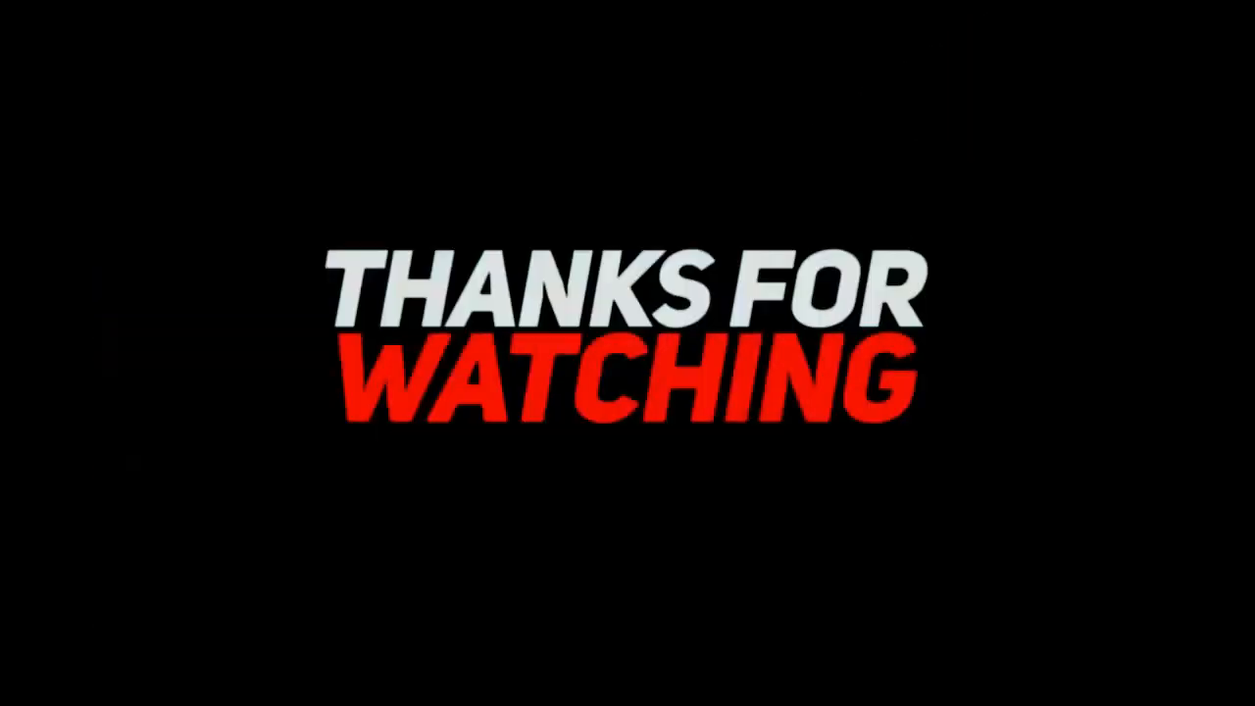